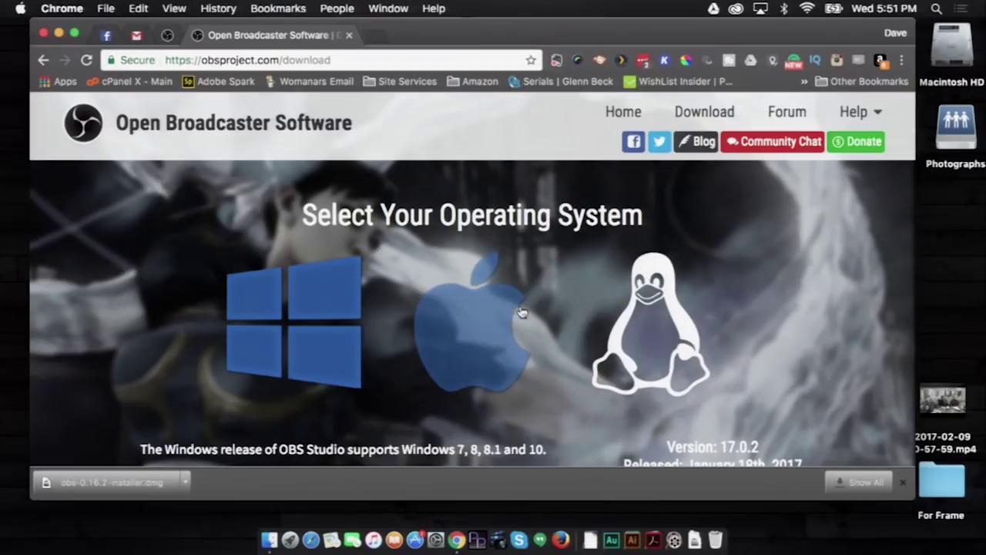
- Scroll the OBS download page down and back up to review it
scroll(473, 317, down, 1)
scroll(473, 317, up, 1)
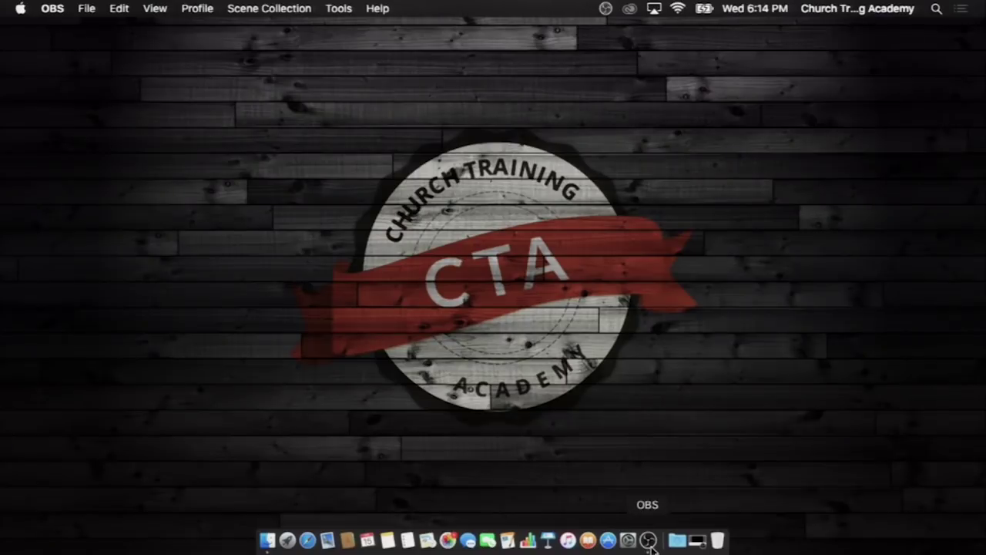
- Bring the OBS window forward and turn on Studio Mode's side-by-side preview and program views
click(650, 542)
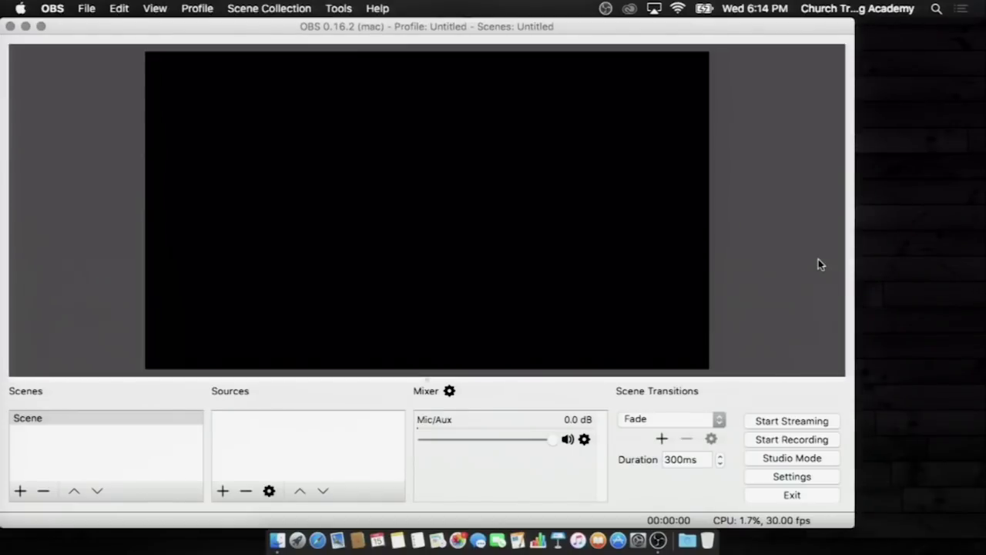
click(781, 462)
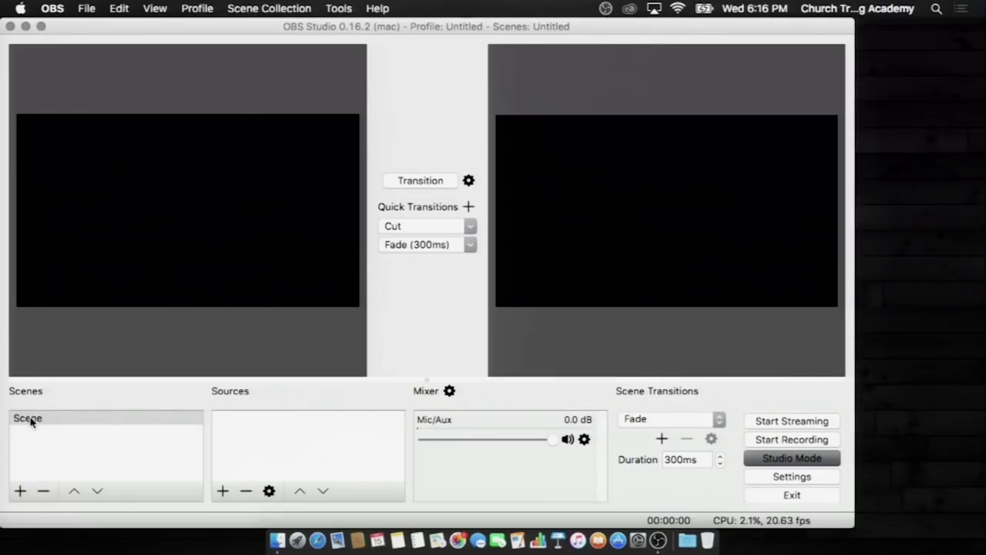
- Rename the default 'Scene' entry in the Scenes list to 'Web Cam 01'
click(27, 419)
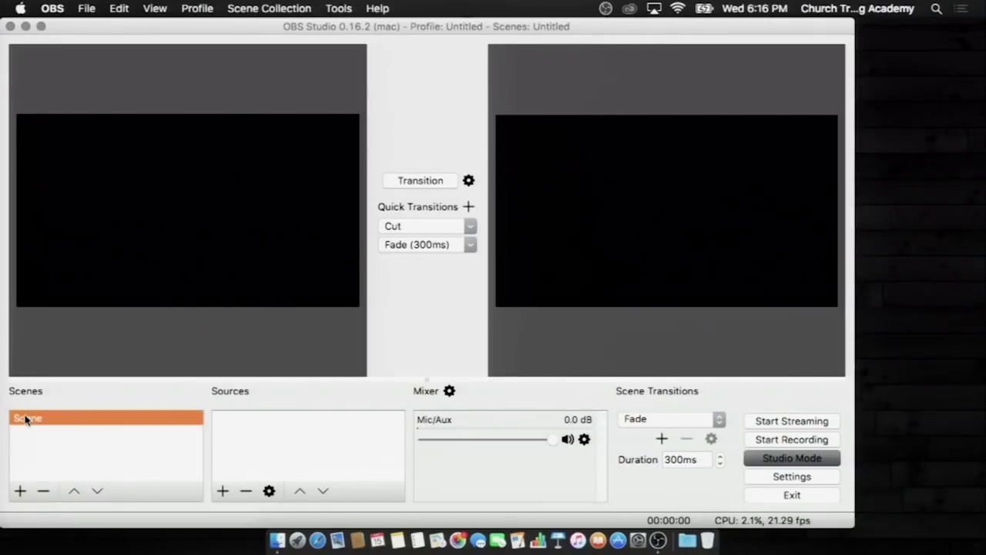
right_click(26, 418)
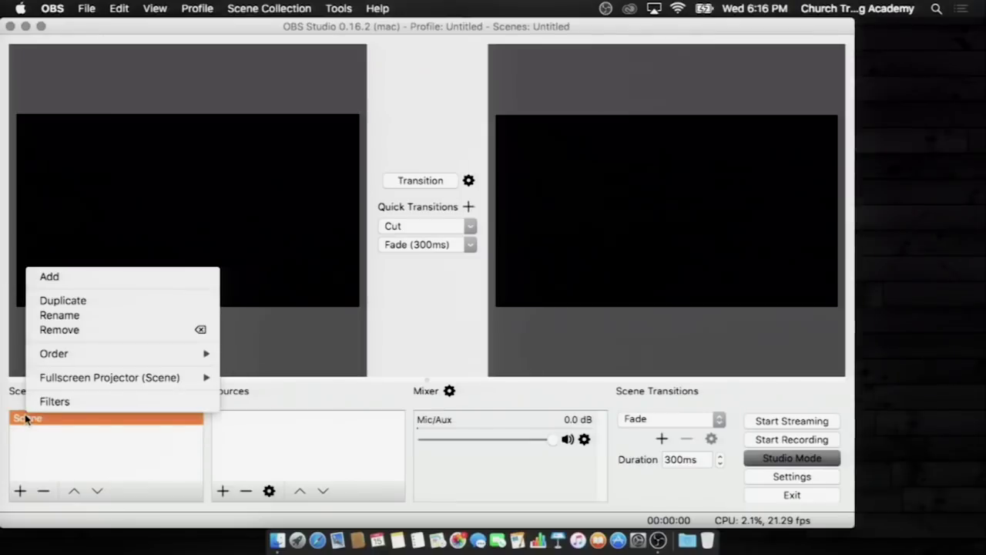
click(61, 315)
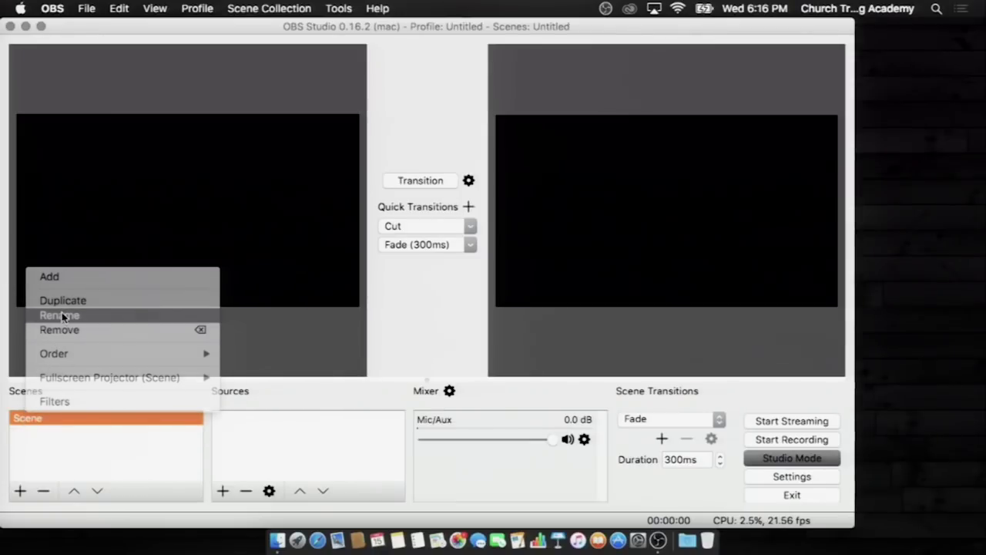
text(Web Cam)
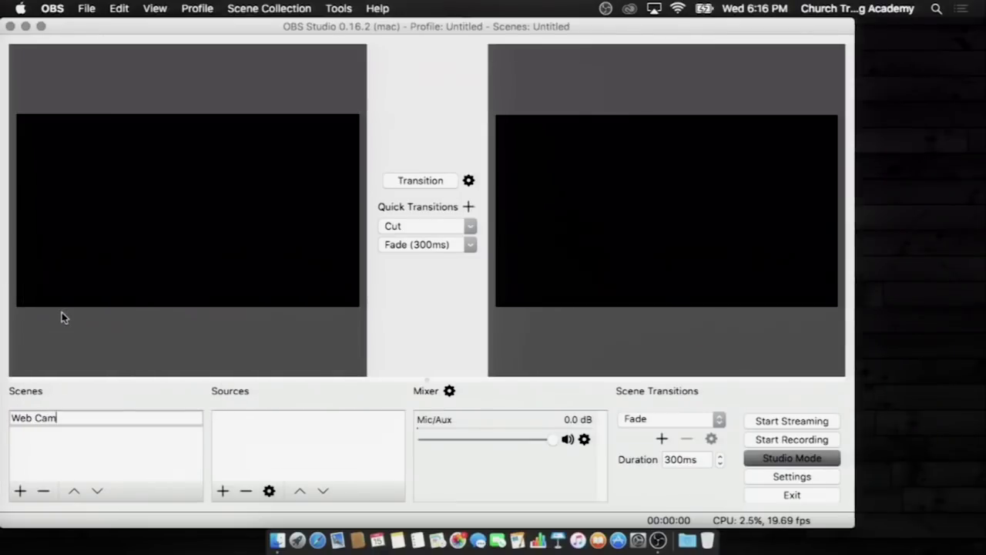
text( 01)
click(42, 451)
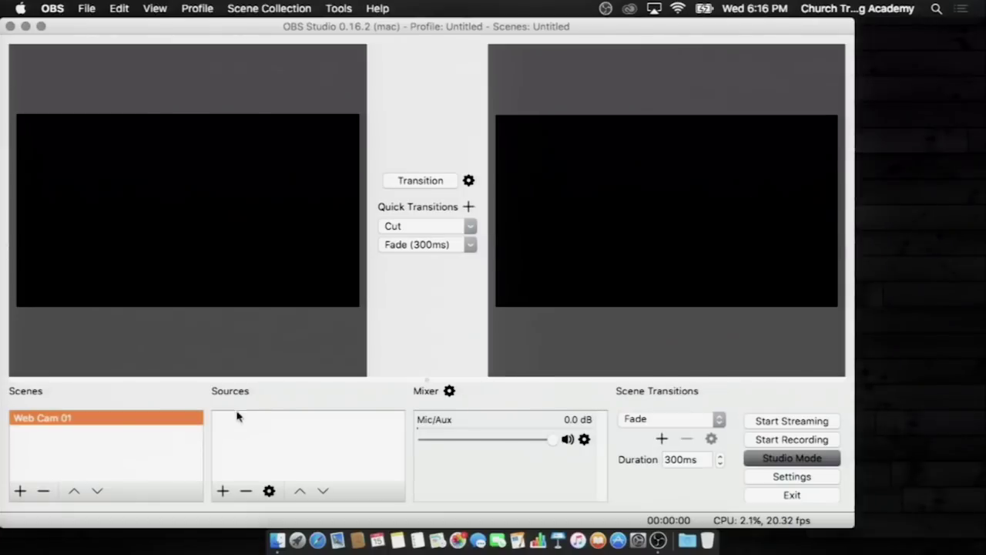
- Add a Video Capture Device source named C930 to the Web Cam 01 scene
click(222, 492)
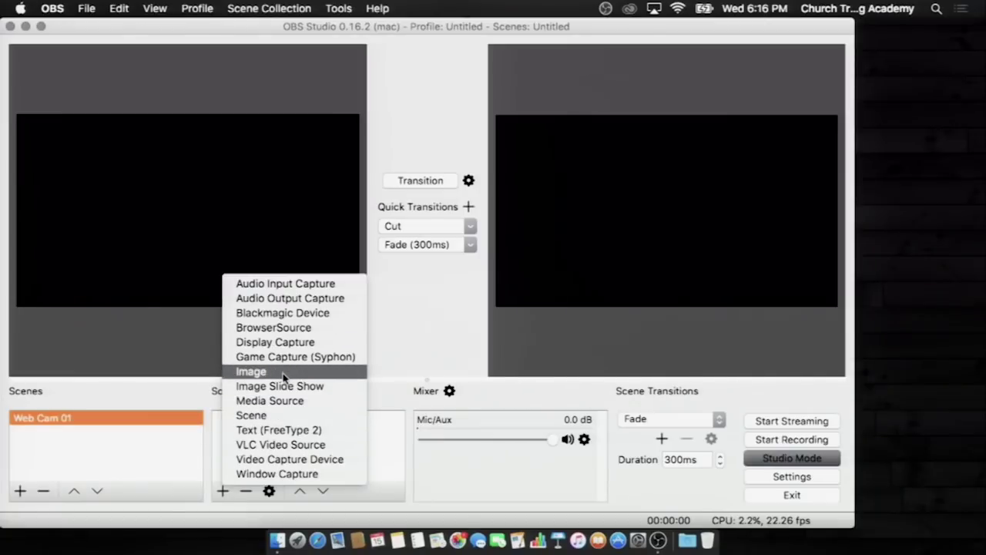
click(274, 459)
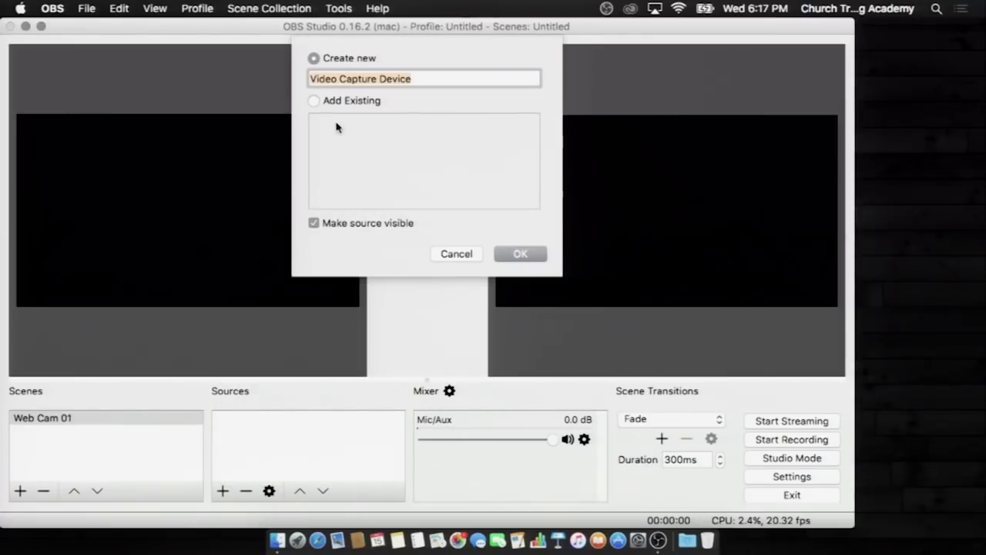
text(C930)
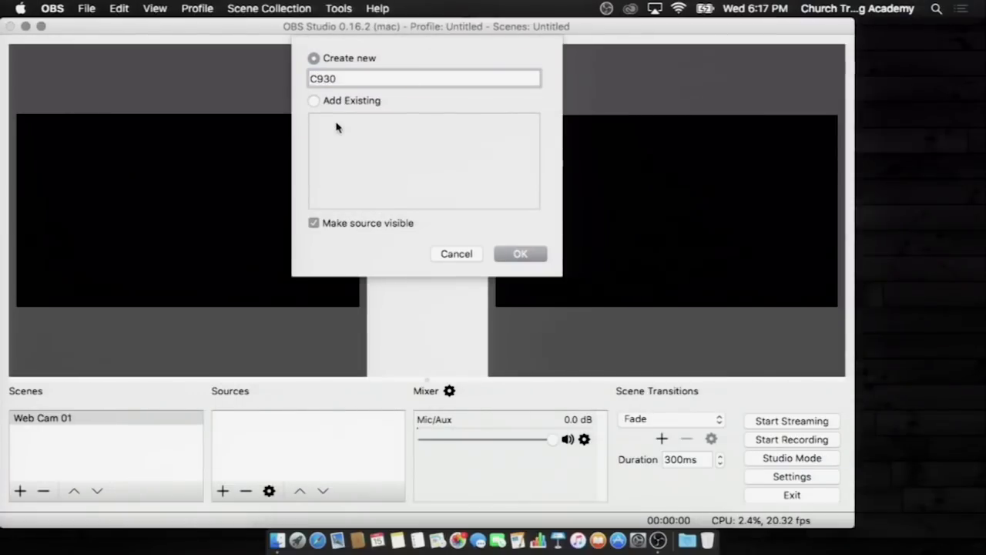
click(521, 258)
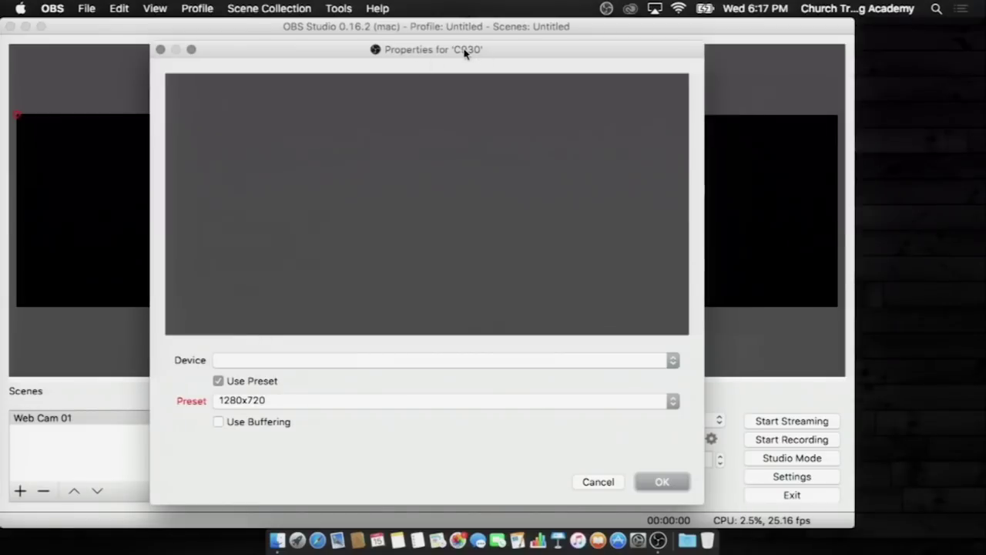
- Set the C930 source's device to Logitech Webcam C930e and uncheck Use Preset
click(252, 362)
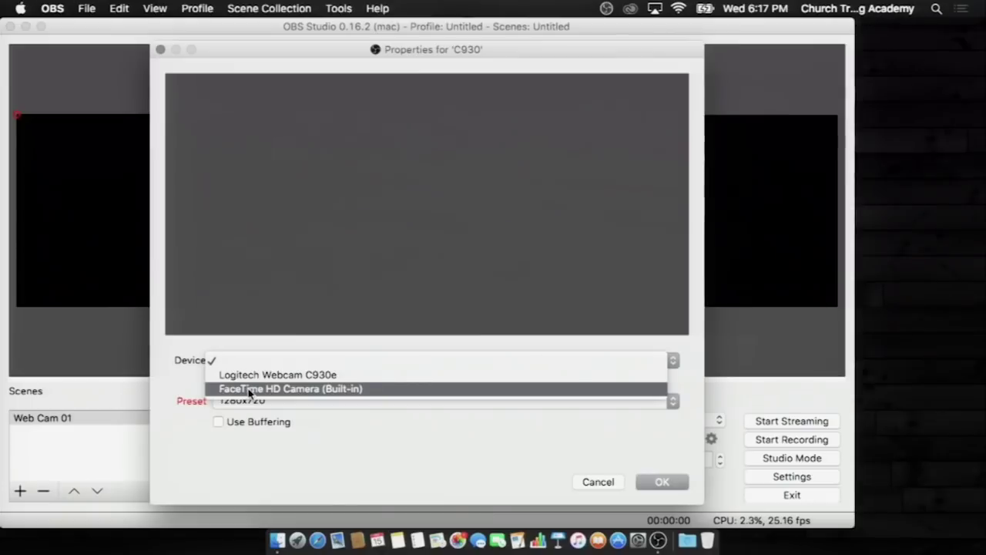
click(249, 389)
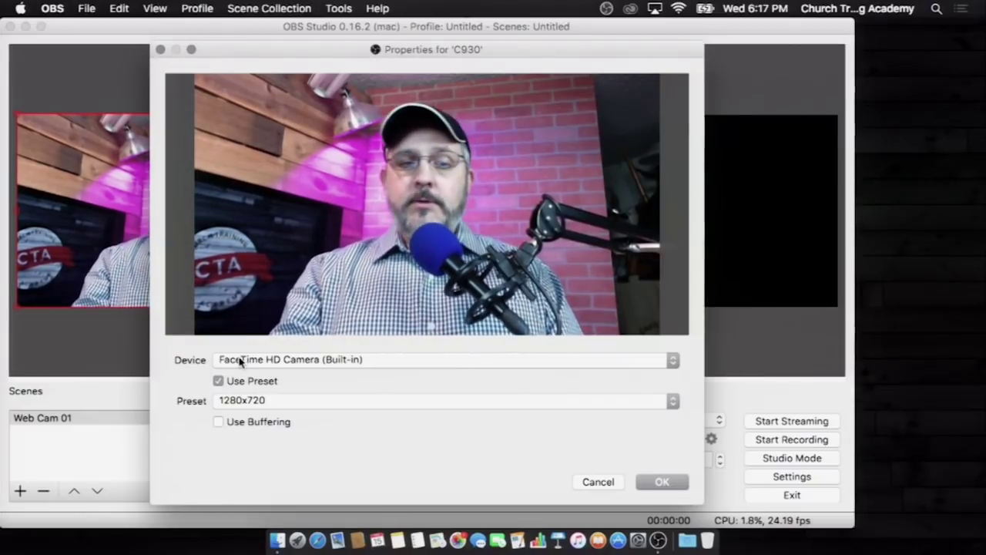
click(242, 361)
click(242, 347)
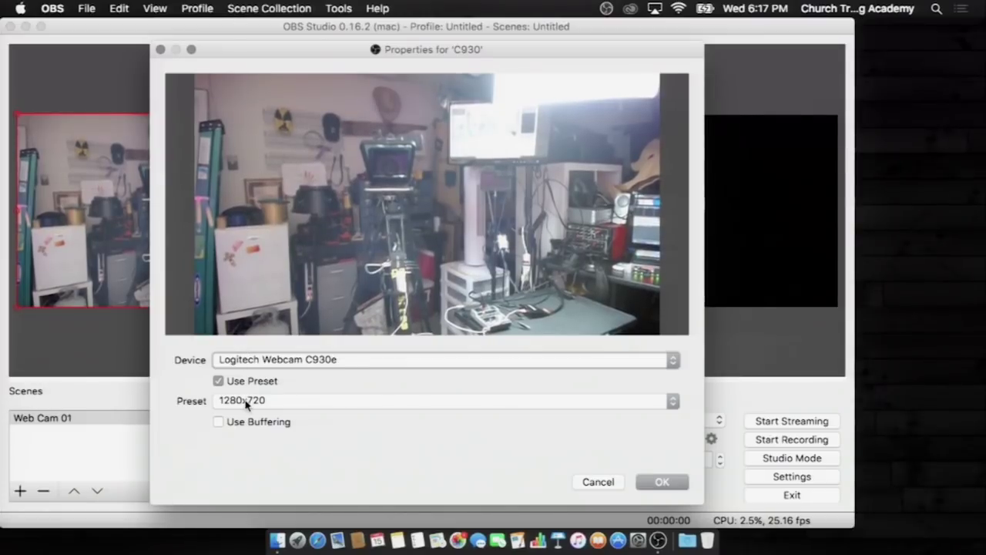
click(219, 381)
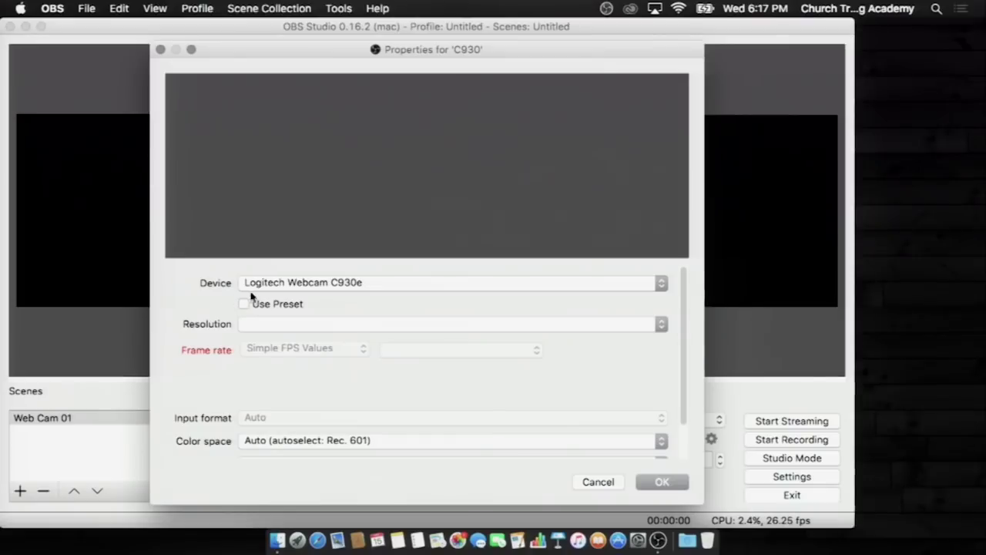
- Set the webcam resolution to 1920x1080 and the Simple FPS value to 30
click(264, 324)
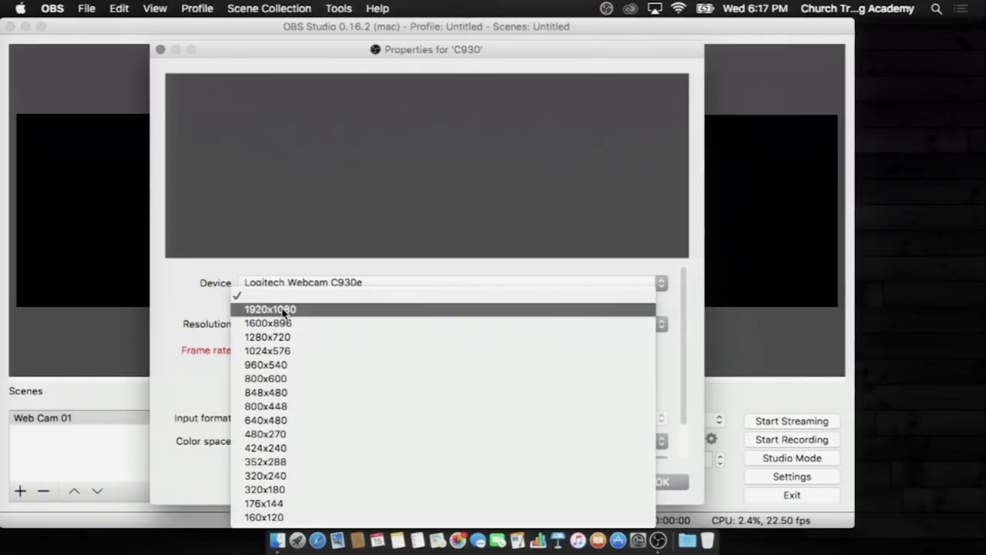
click(283, 311)
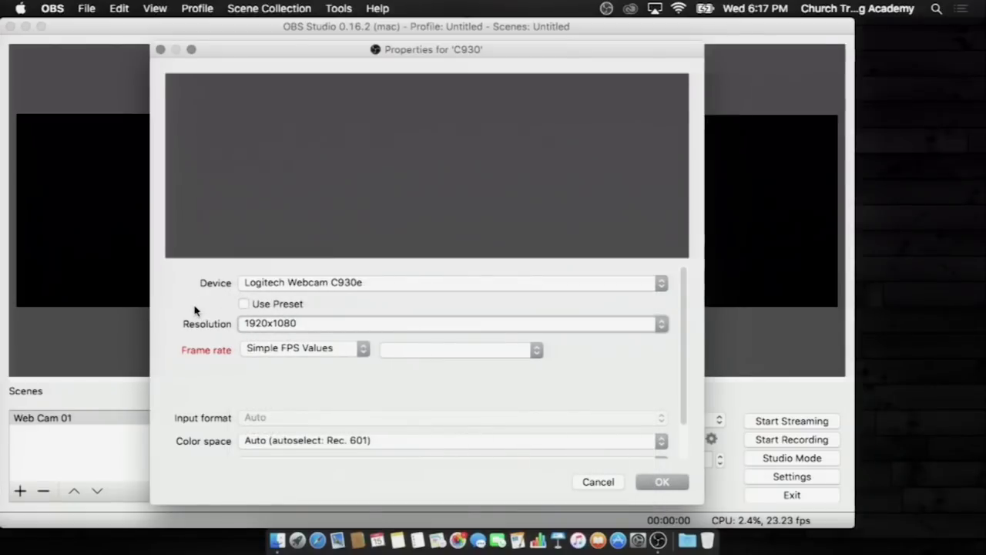
click(295, 353)
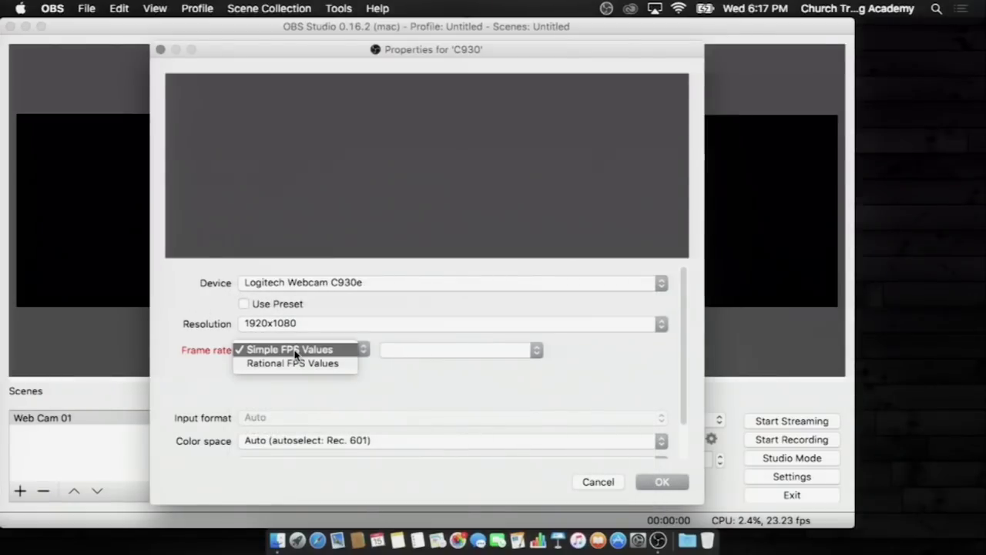
click(478, 353)
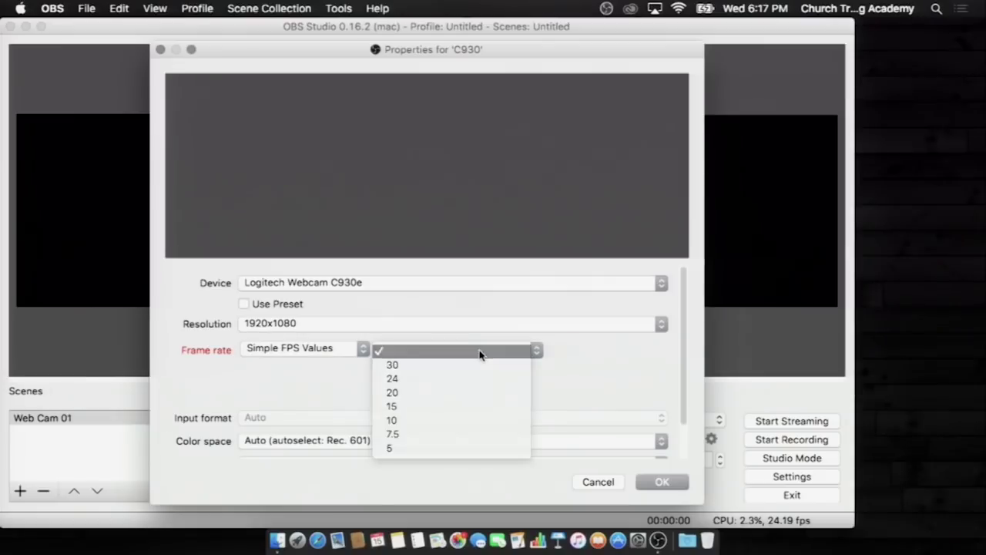
click(468, 363)
click(469, 351)
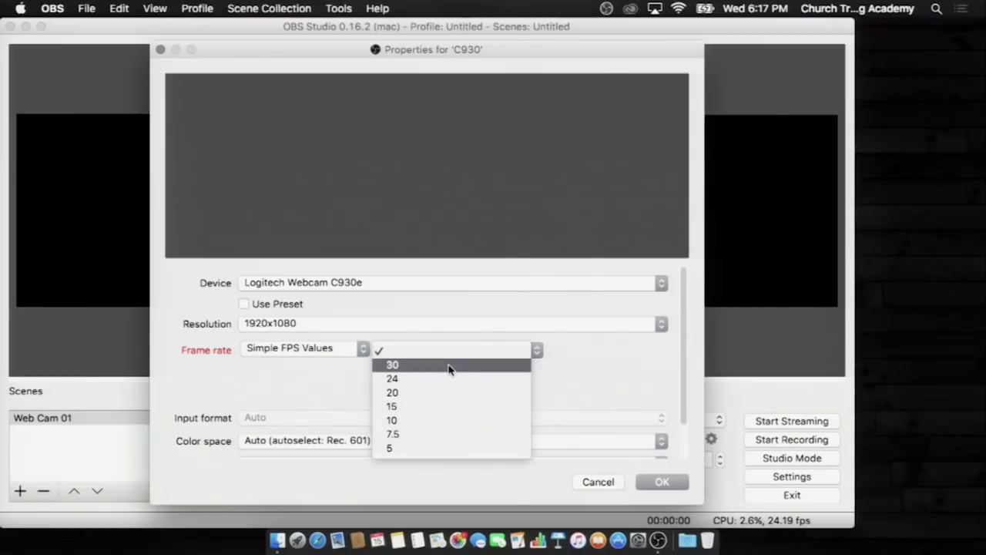
click(449, 368)
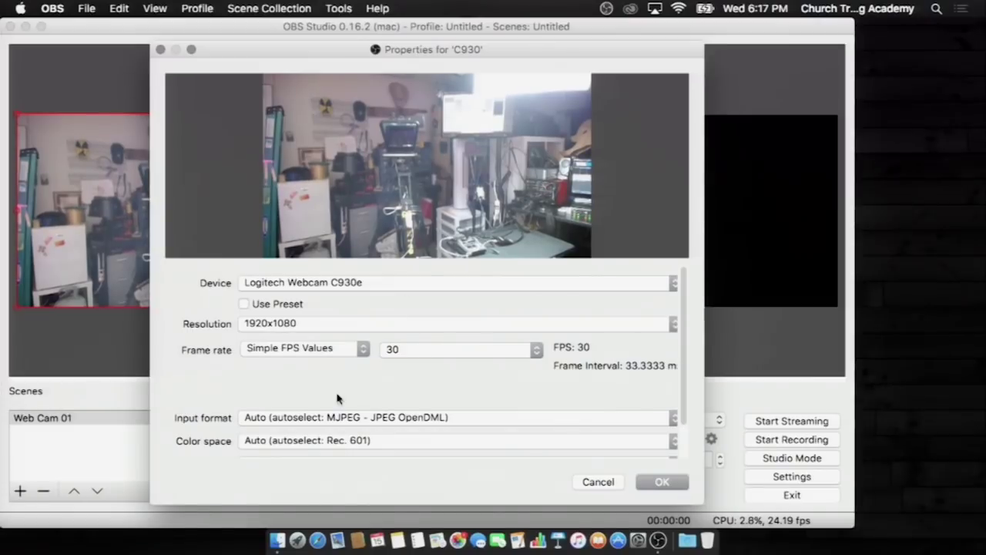
- Keep Input format and Color space on Auto and apply the webcam properties
click(268, 420)
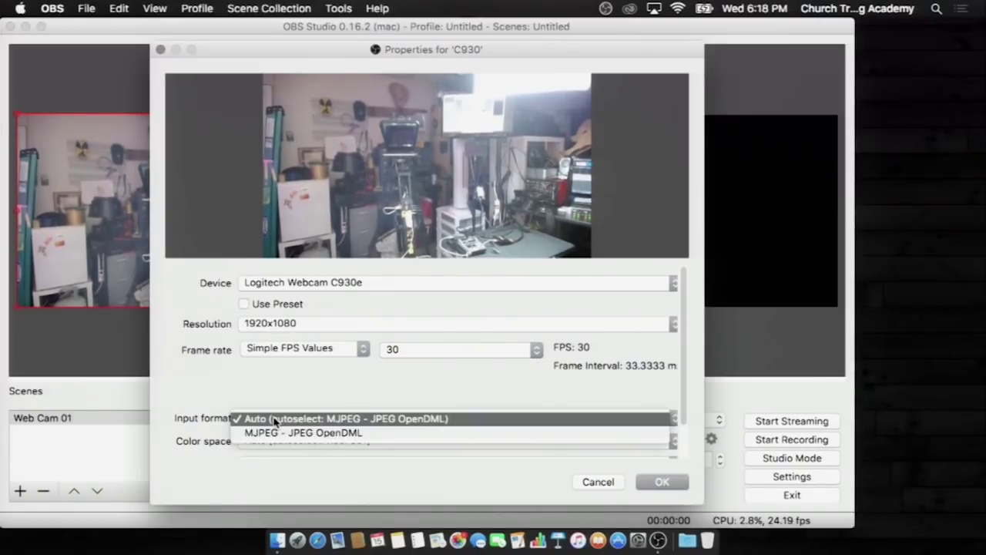
click(273, 420)
click(269, 440)
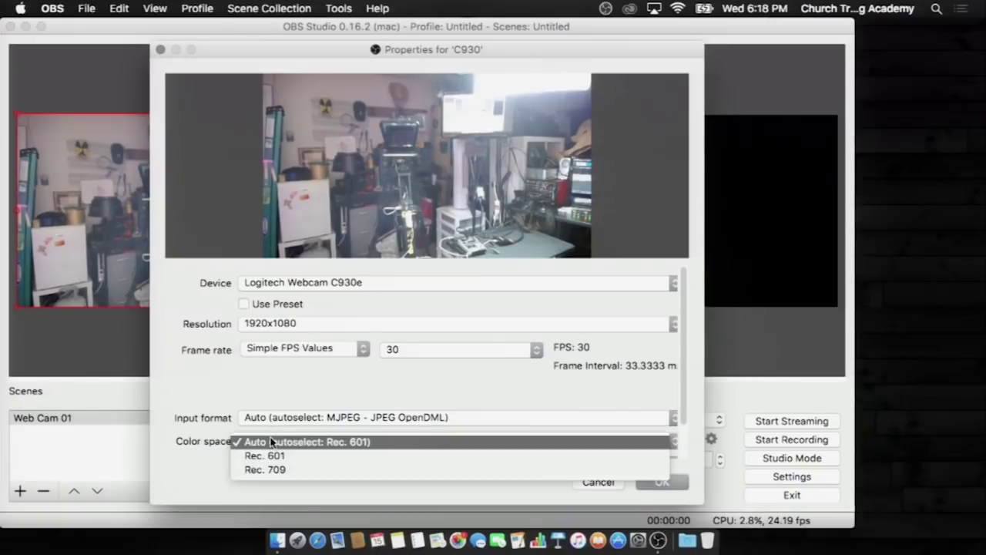
click(220, 389)
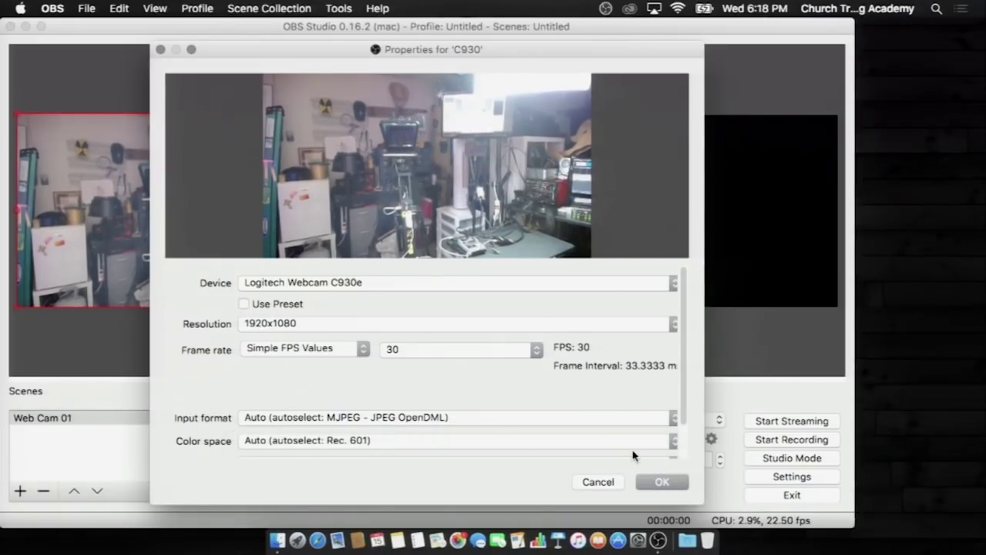
click(660, 482)
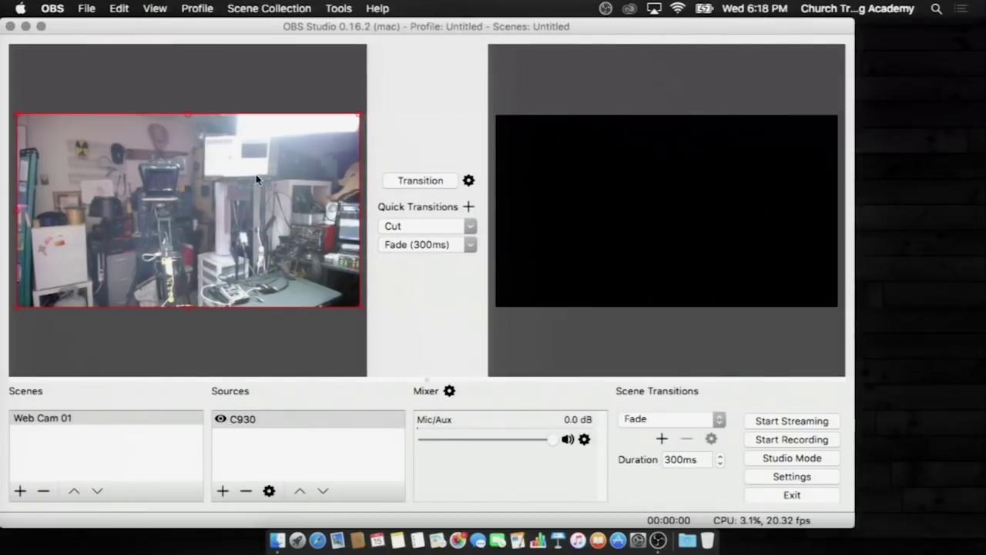
- In Stream settings, choose Facebook Live with the Default server and select the Stream key field
click(787, 478)
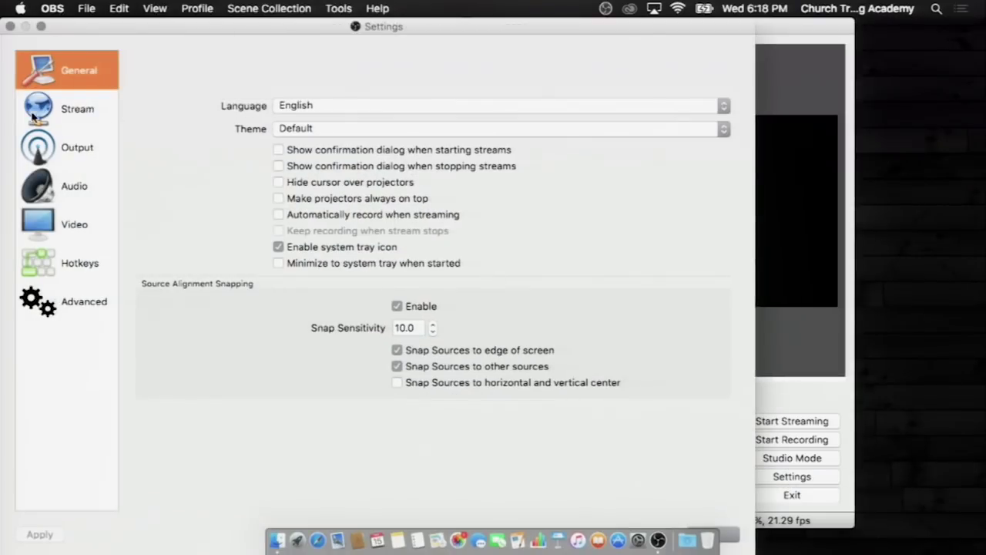
click(36, 112)
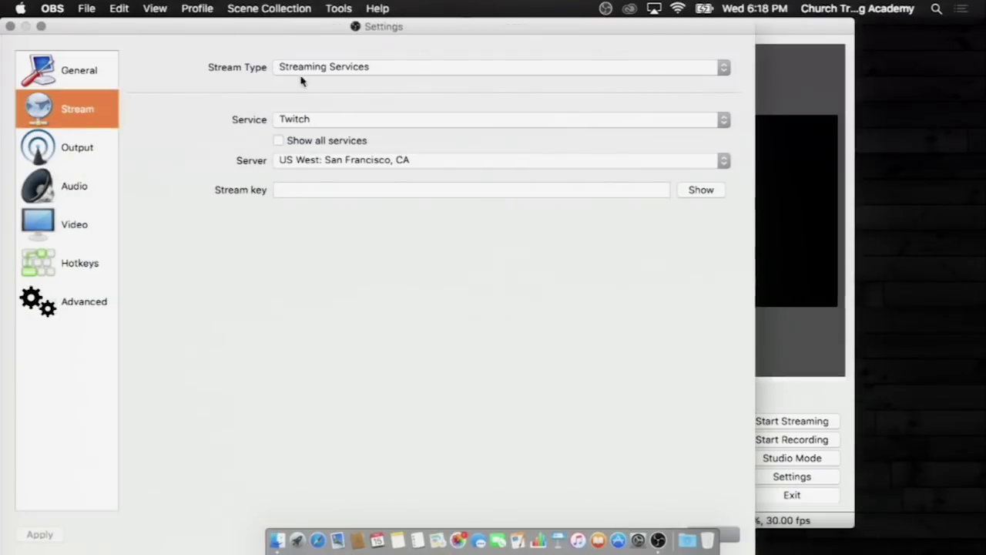
click(316, 67)
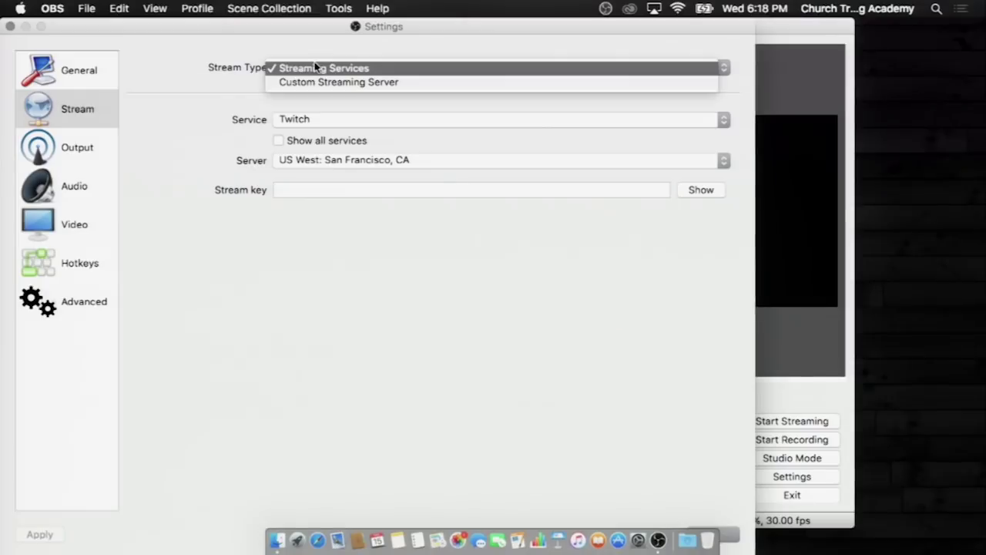
click(235, 104)
click(298, 123)
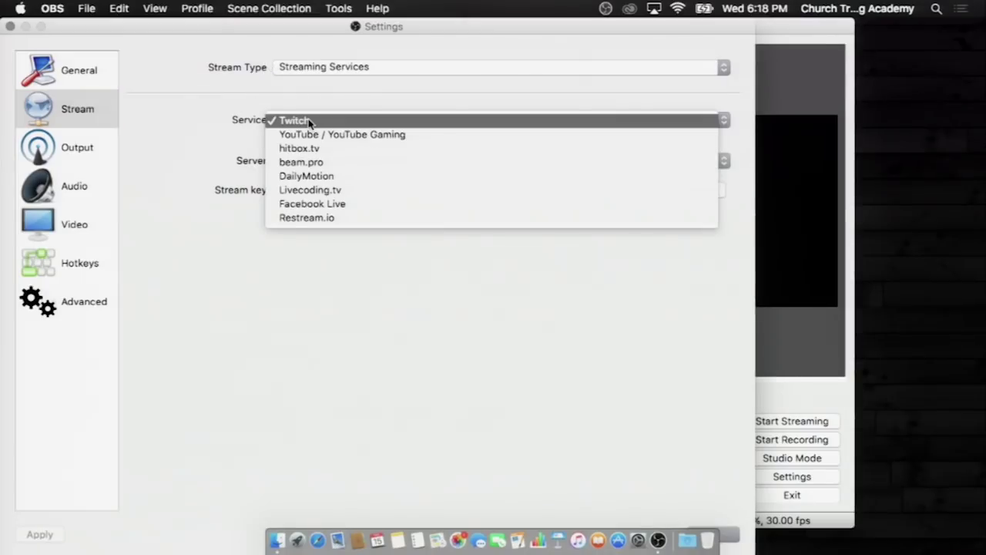
click(331, 204)
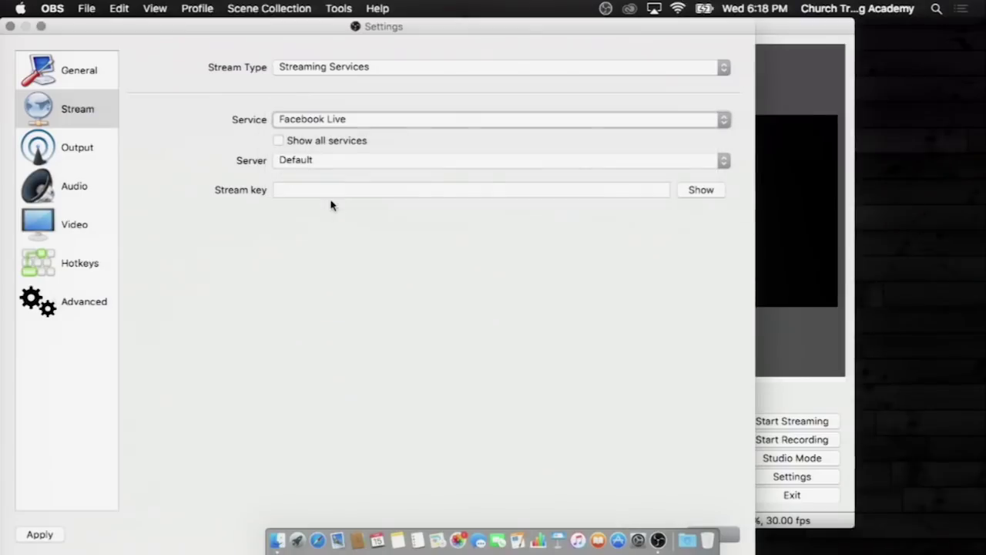
click(314, 161)
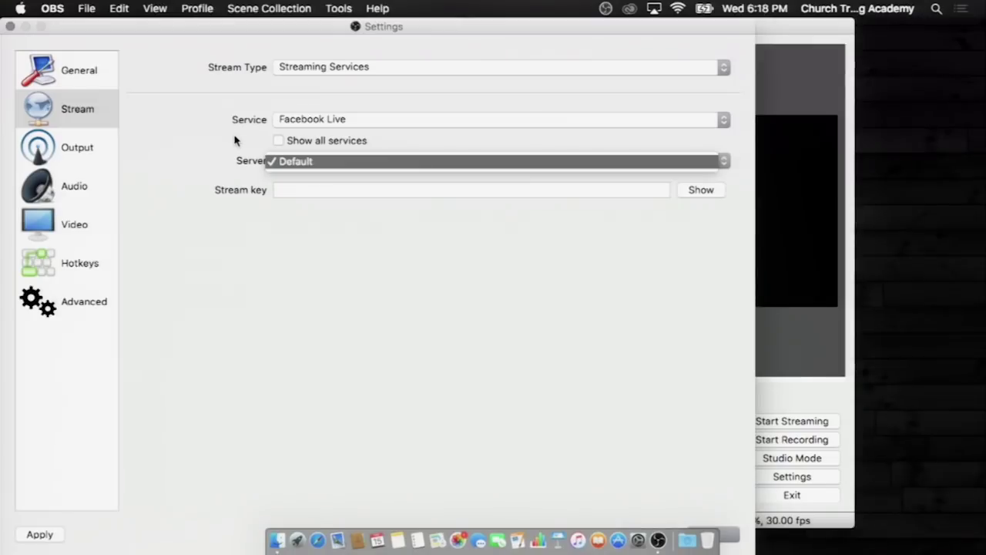
click(235, 140)
click(301, 188)
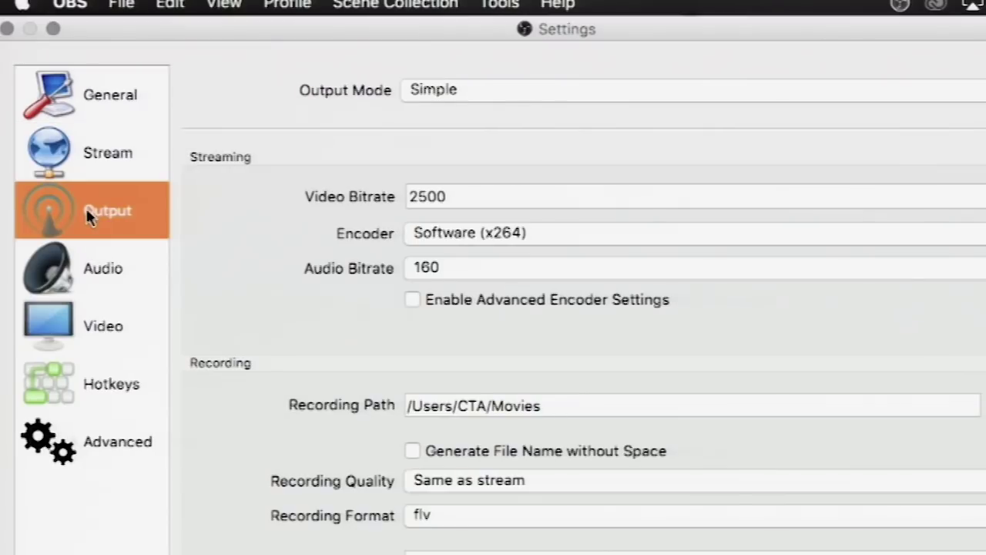
- In Simple output mode, enable advanced encoder settings and disable bitrate limits, keeping 2500, x264, 160
click(475, 91)
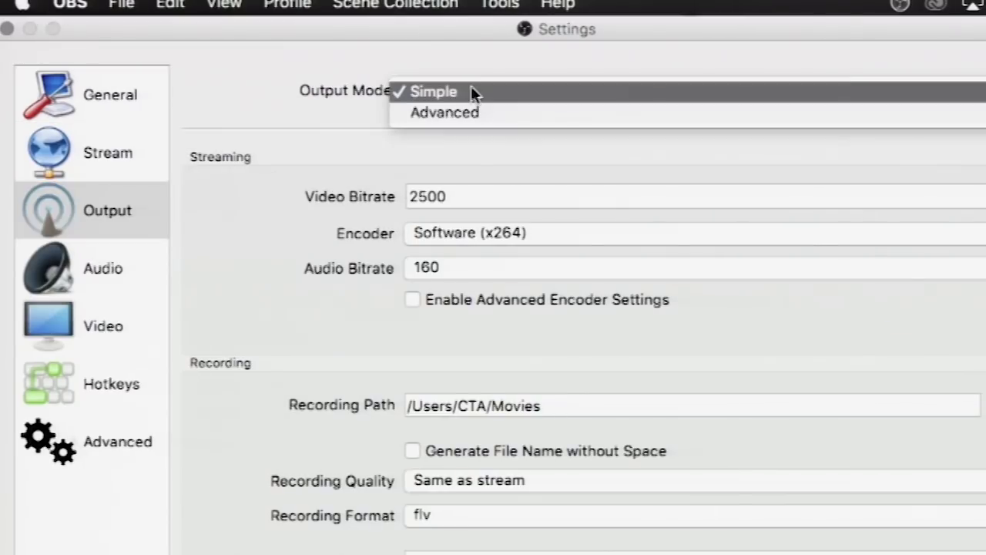
click(471, 63)
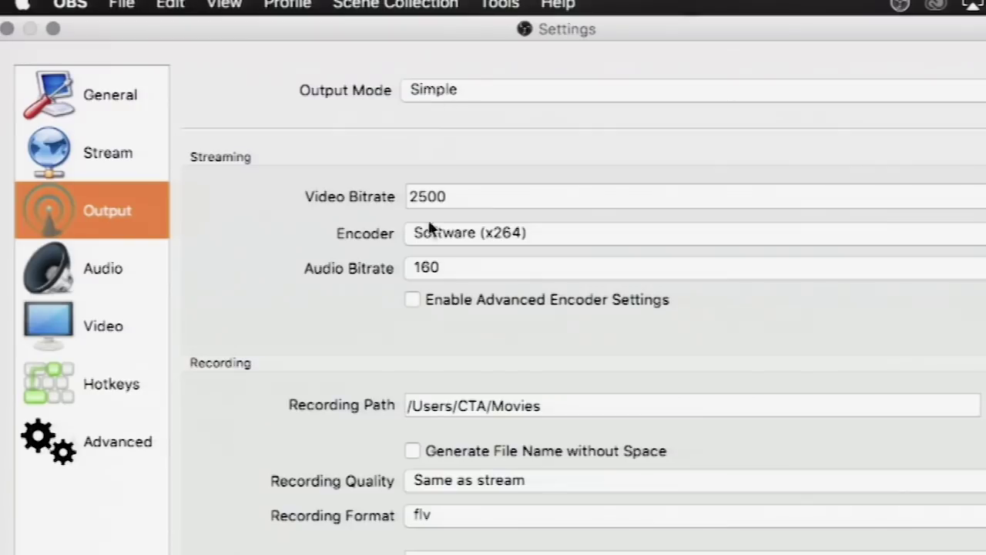
click(476, 198)
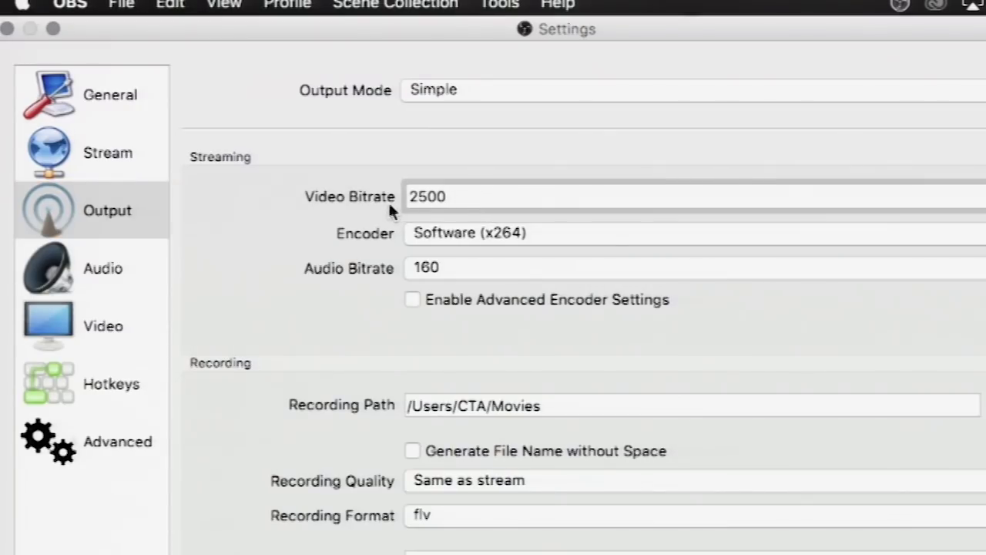
click(441, 302)
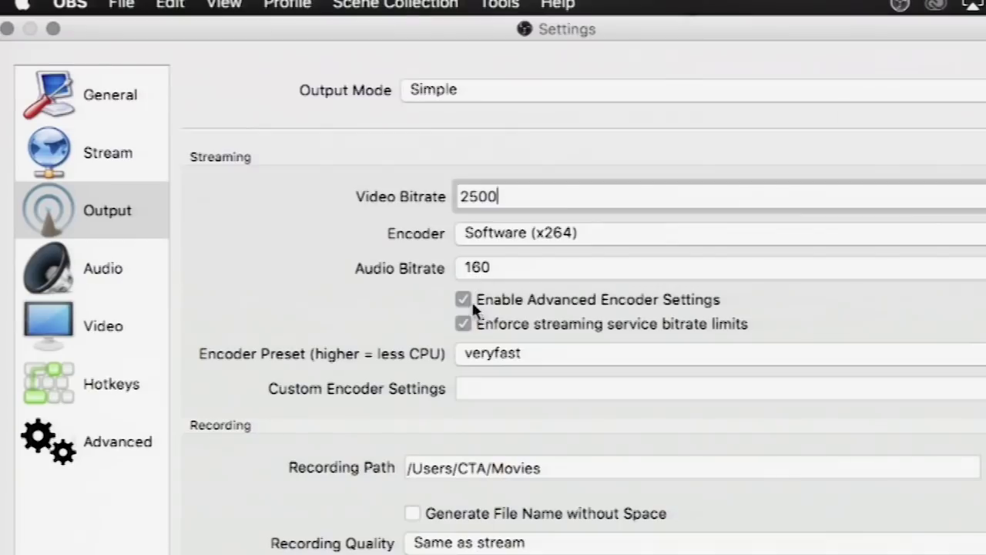
click(463, 324)
click(462, 234)
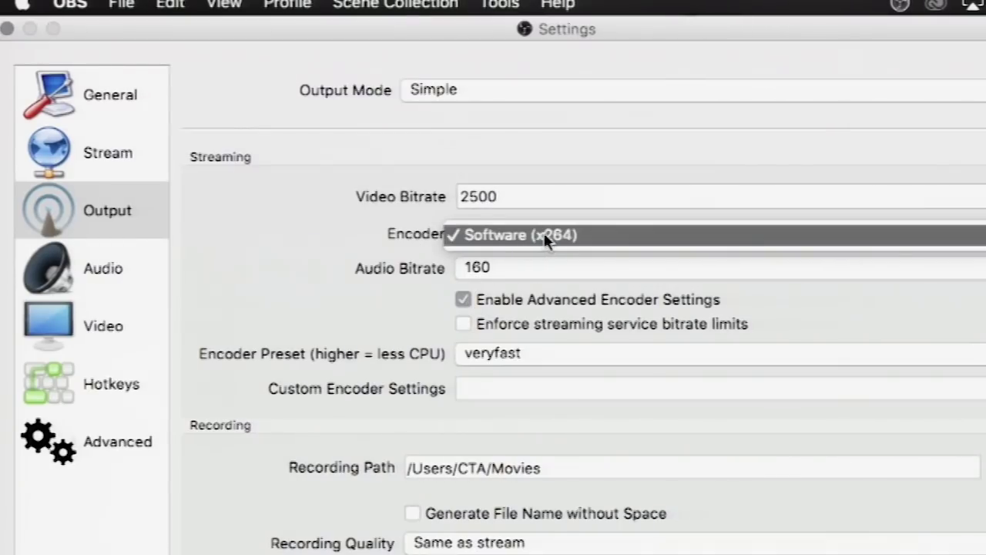
click(578, 234)
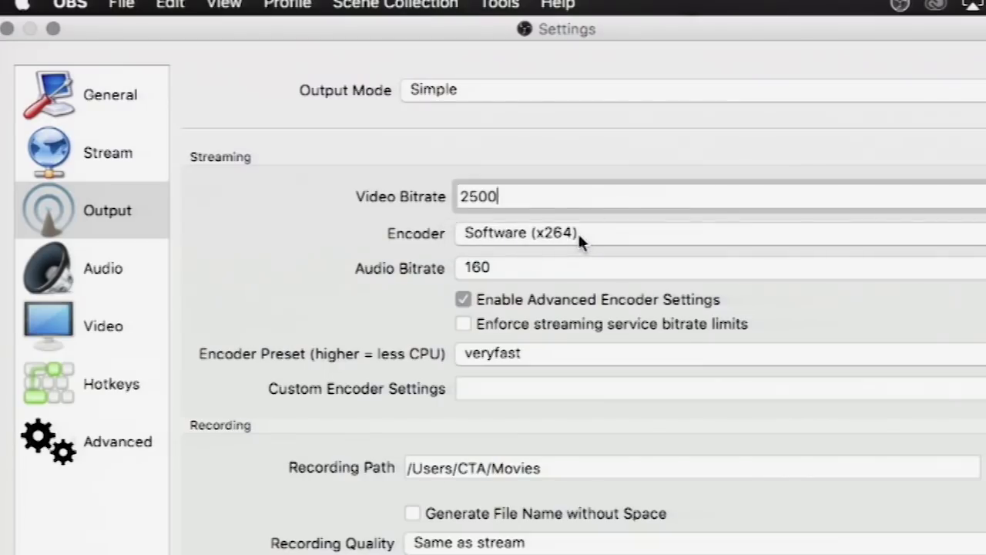
click(534, 273)
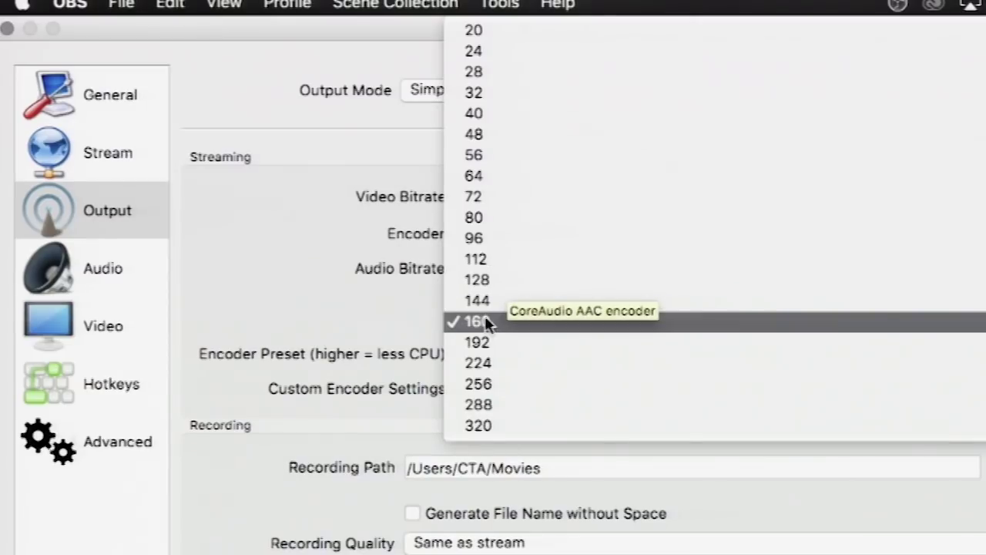
click(299, 264)
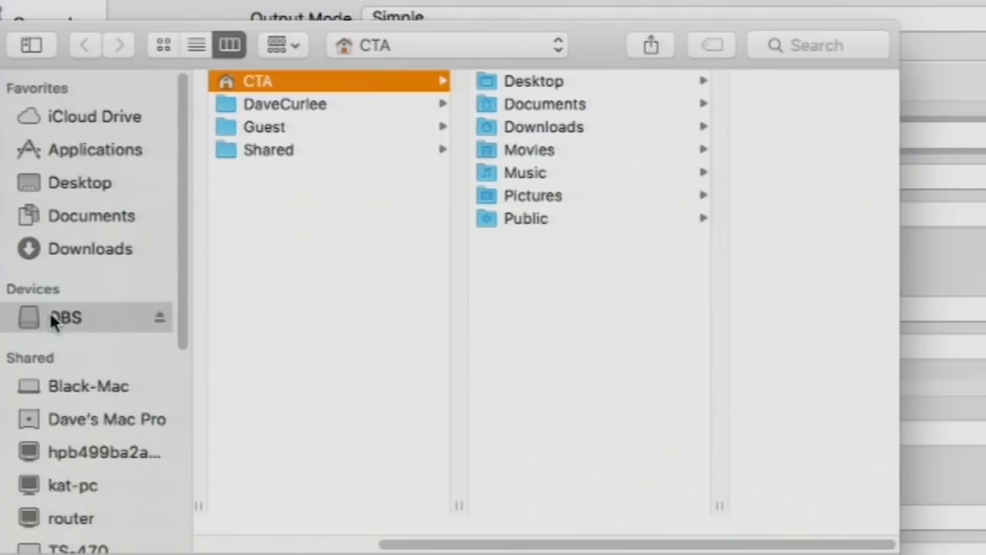
- Set the recording path to the OBS drive (/Volumes/OBS), keeping quality Same as stream
click(52, 319)
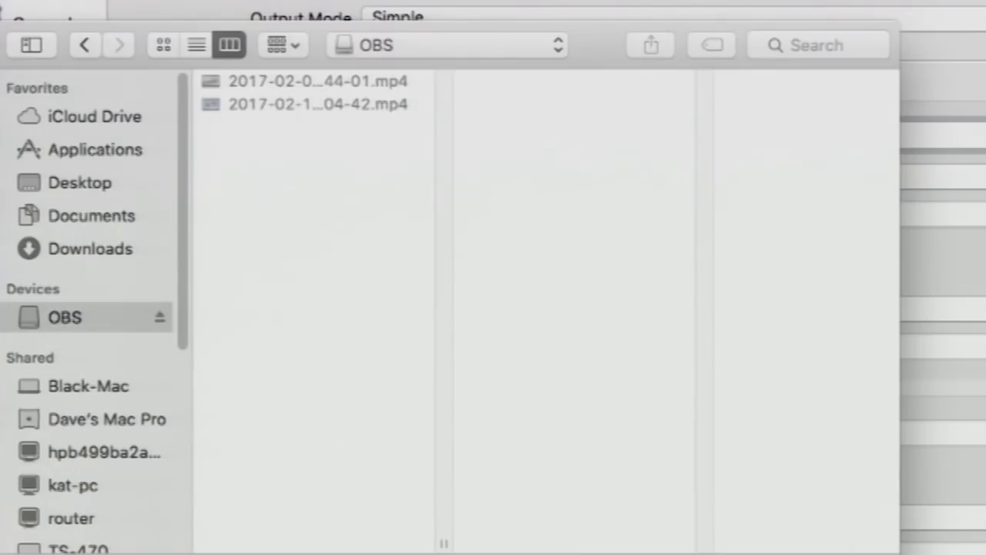
key(Return)
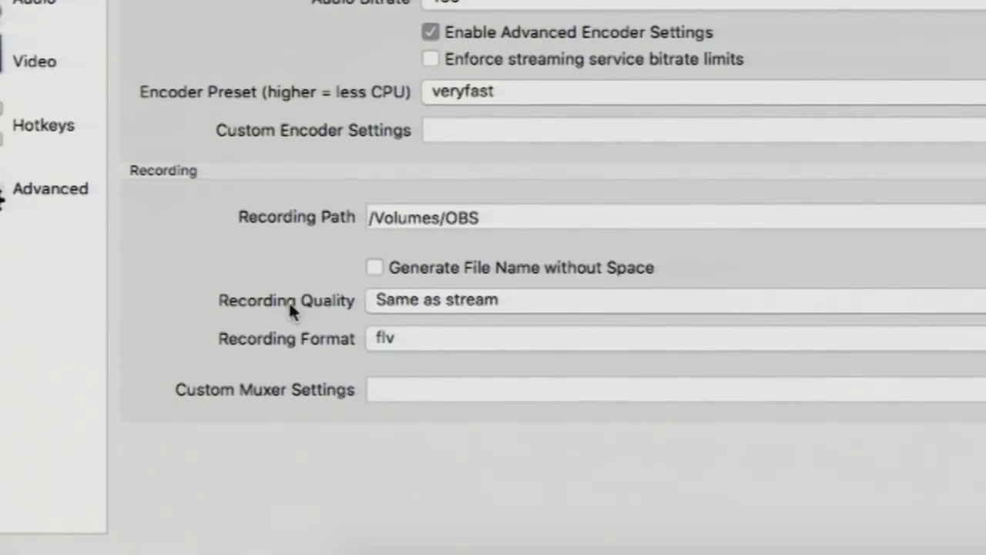
click(426, 302)
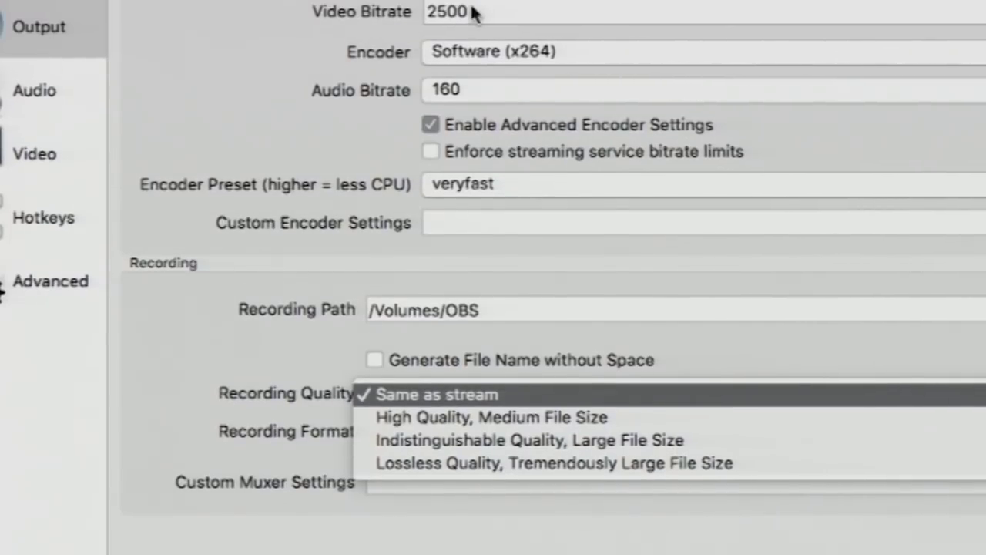
click(248, 84)
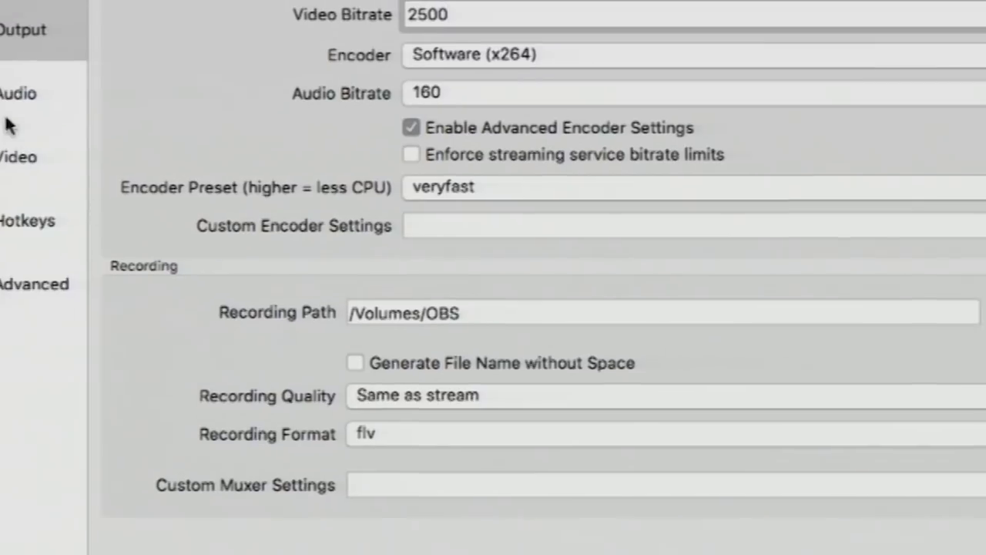
click(33, 90)
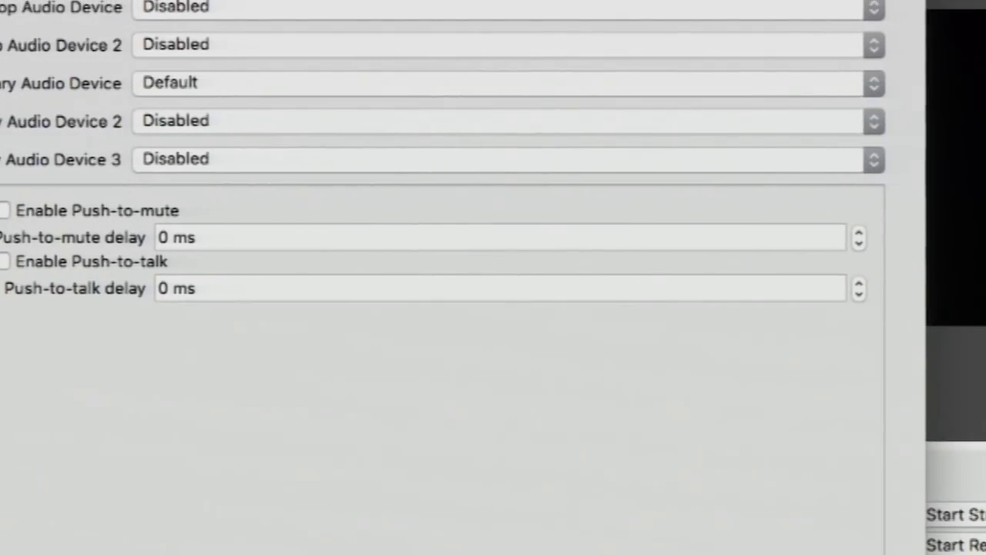
- Confirm video settings of 1280x720 at 30 FPS with Bicubic downscaling, then return to General
key(Down)
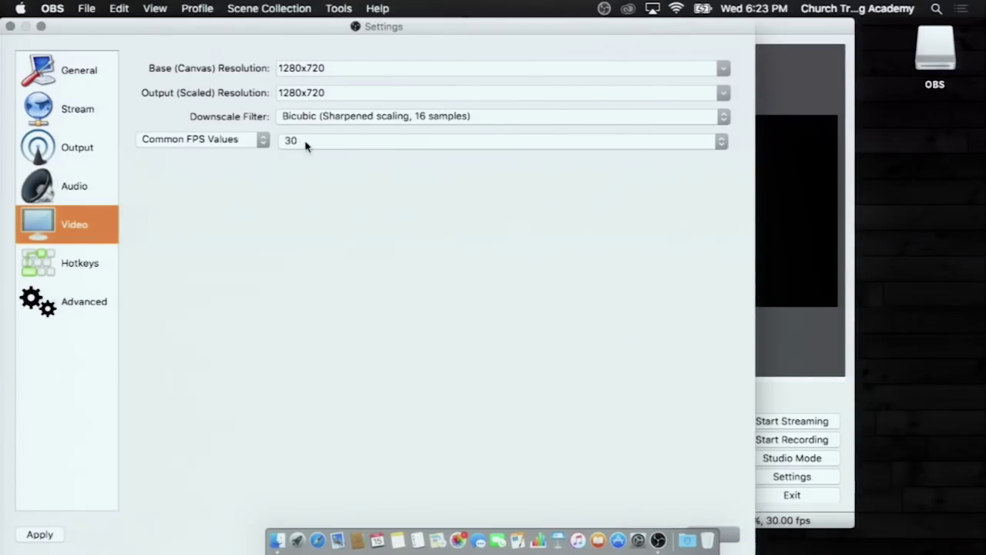
click(306, 144)
click(306, 143)
click(306, 116)
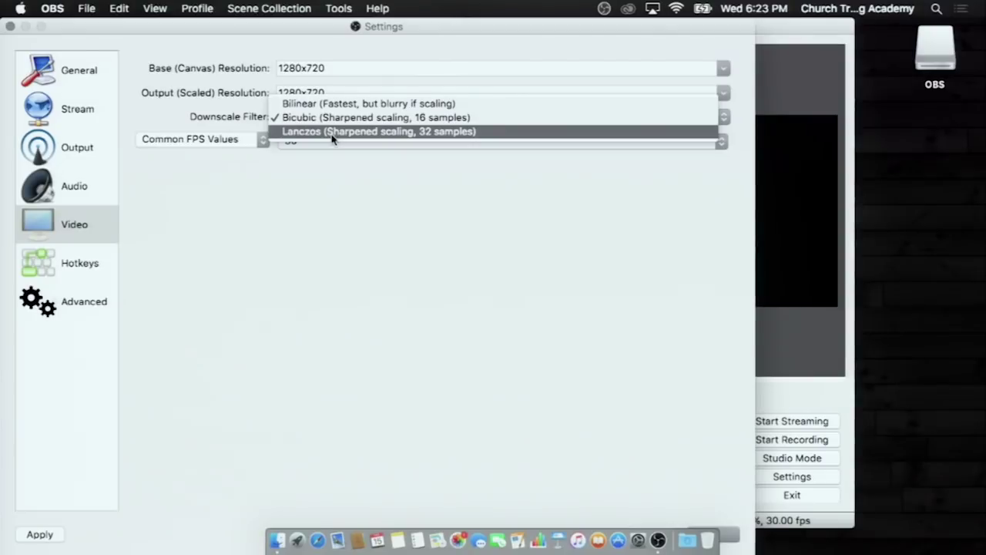
click(315, 188)
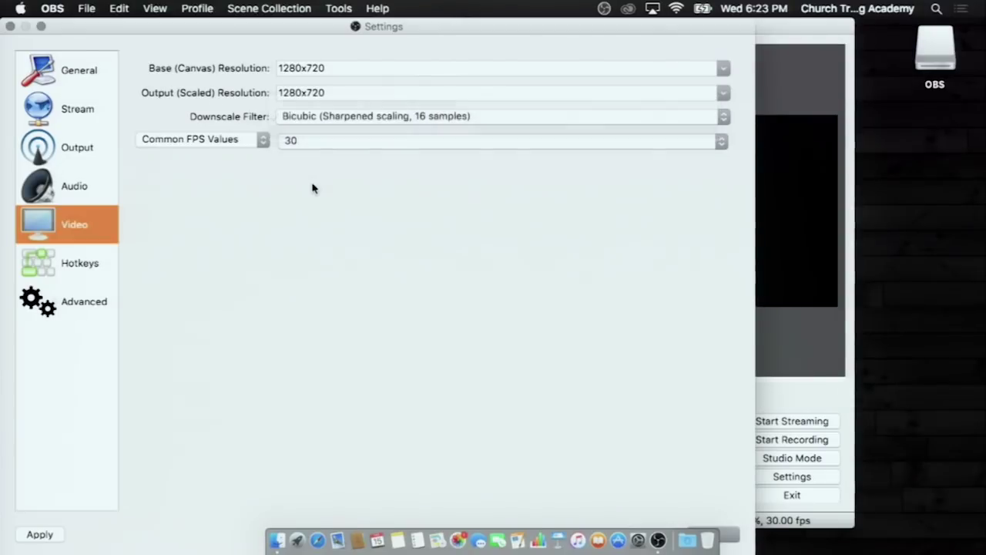
click(73, 79)
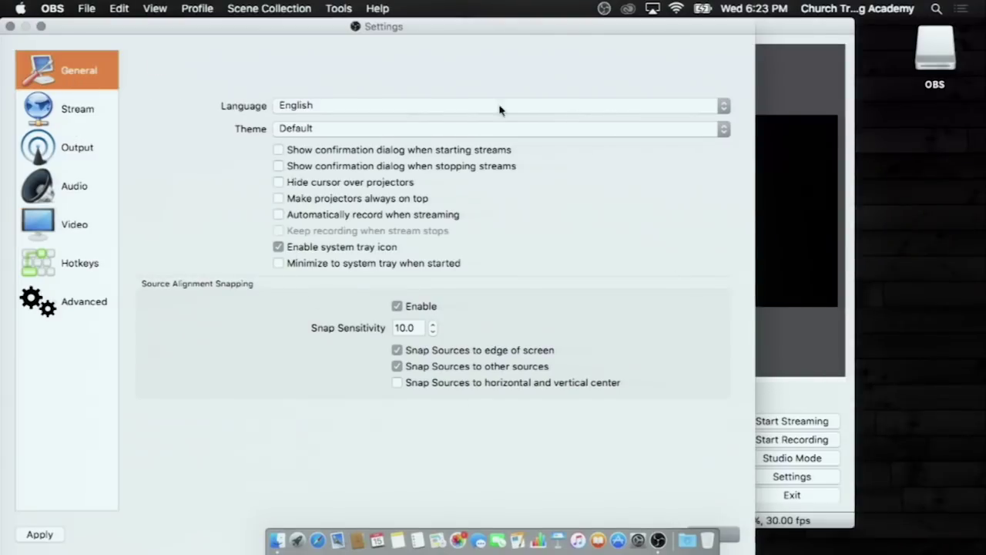
- Close Settings saving the changes, then fade Web Cam 01 to program with the 300 ms Fade
click(10, 27)
click(482, 305)
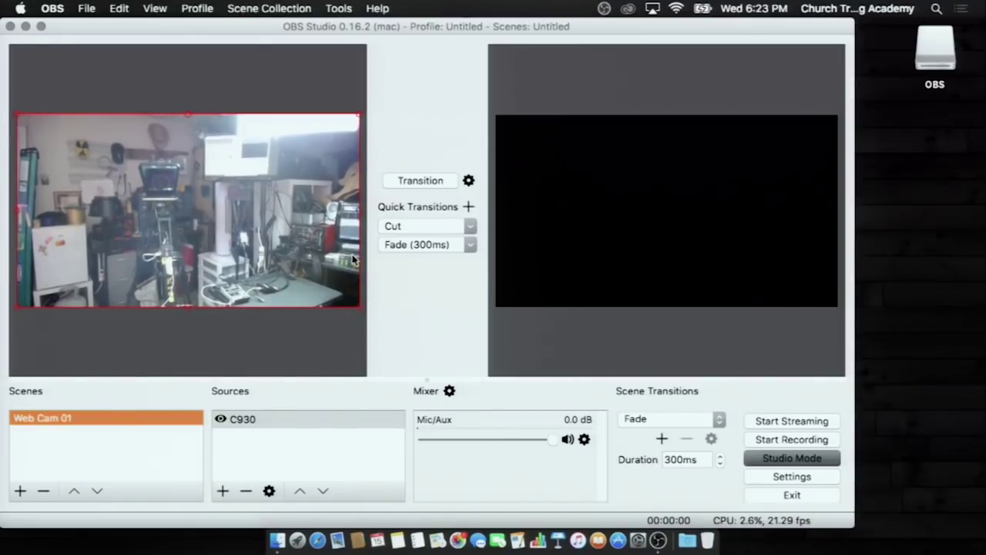
click(441, 248)
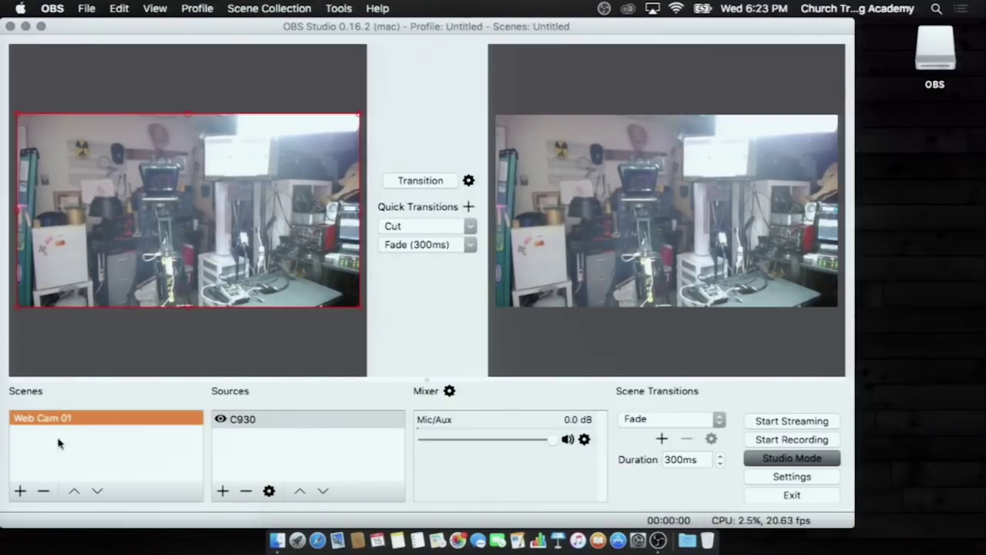
- Add a new scene named FaceTime Camera
click(20, 491)
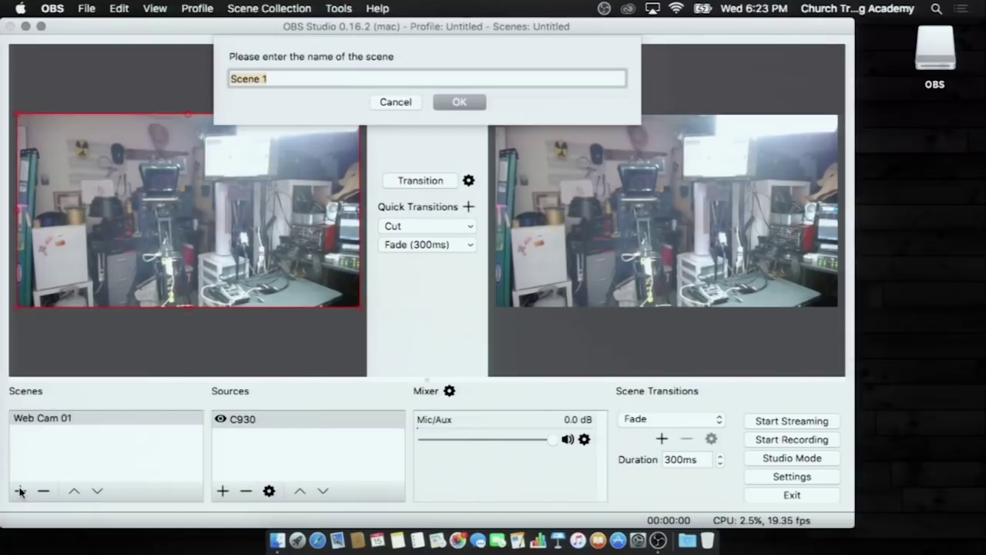
text(FaceT)
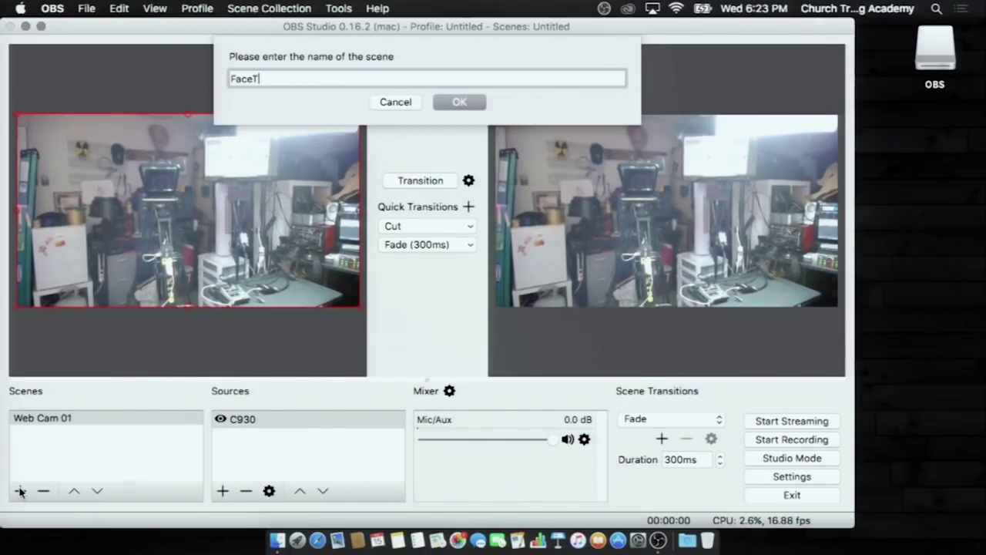
text(ime Camera)
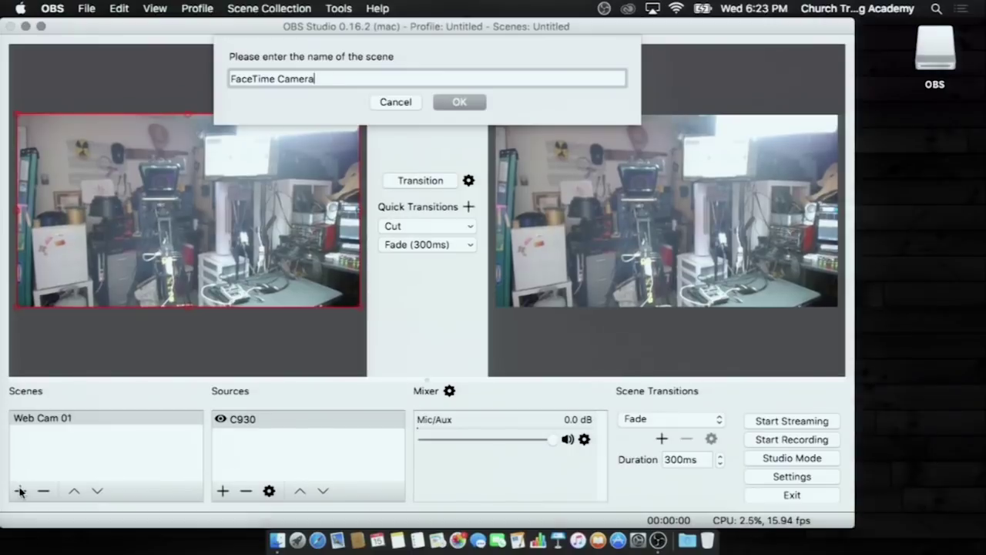
key(Return)
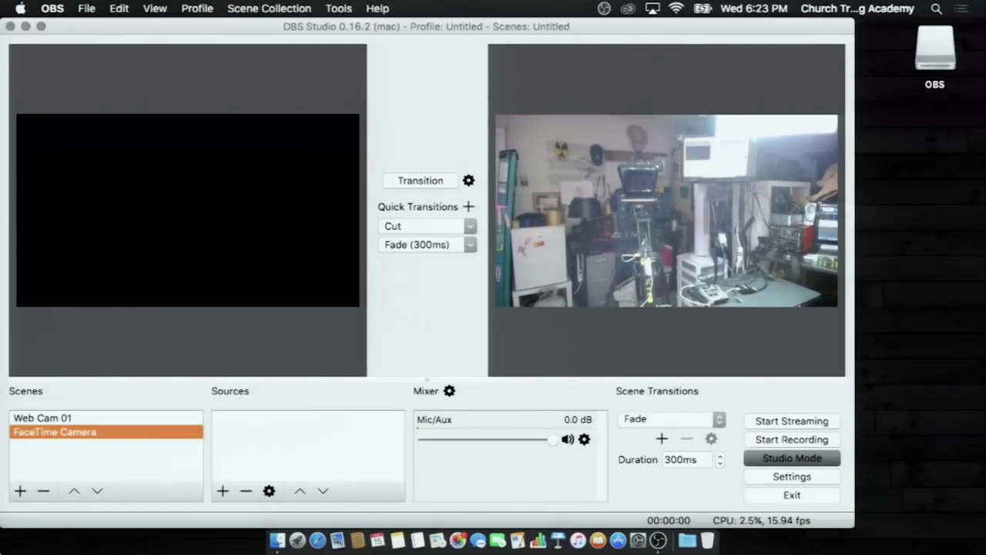
- Add a Video Capture Device source named FaceTime Cam to the scene
click(223, 490)
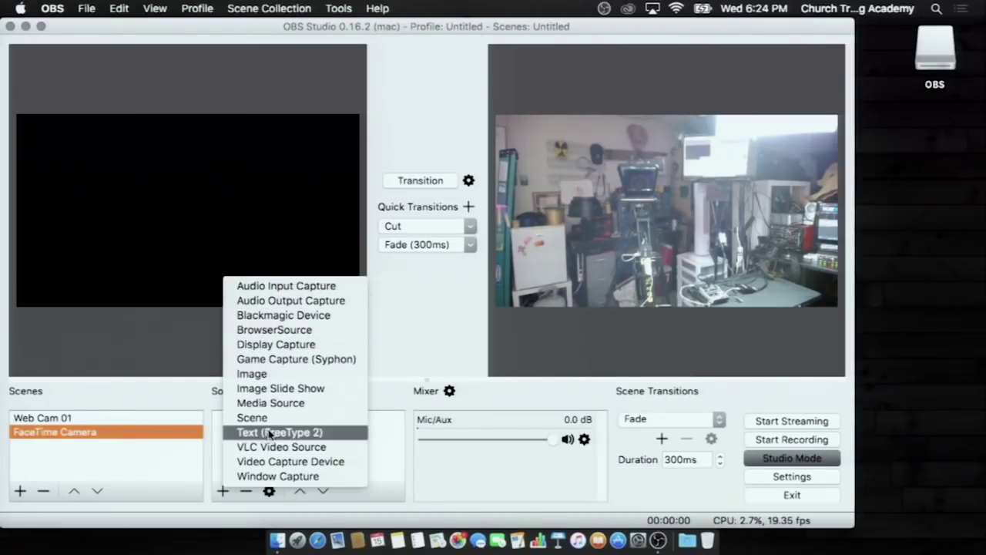
click(269, 460)
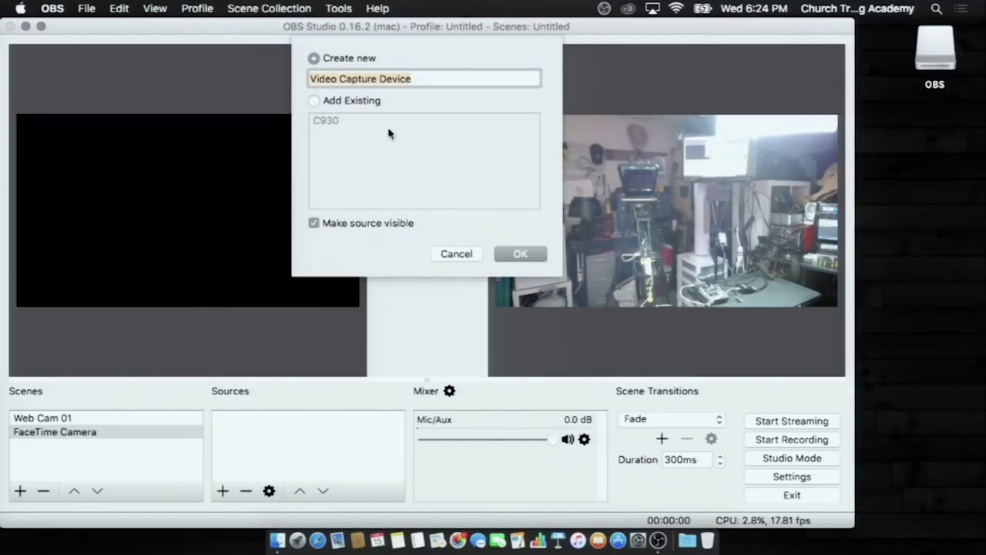
text(FaceT)
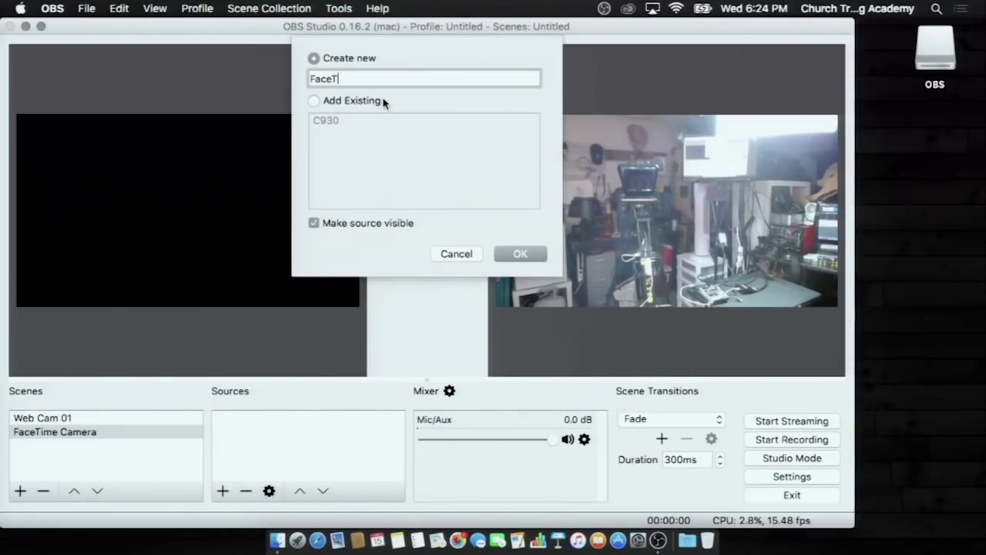
text(ime Cam)
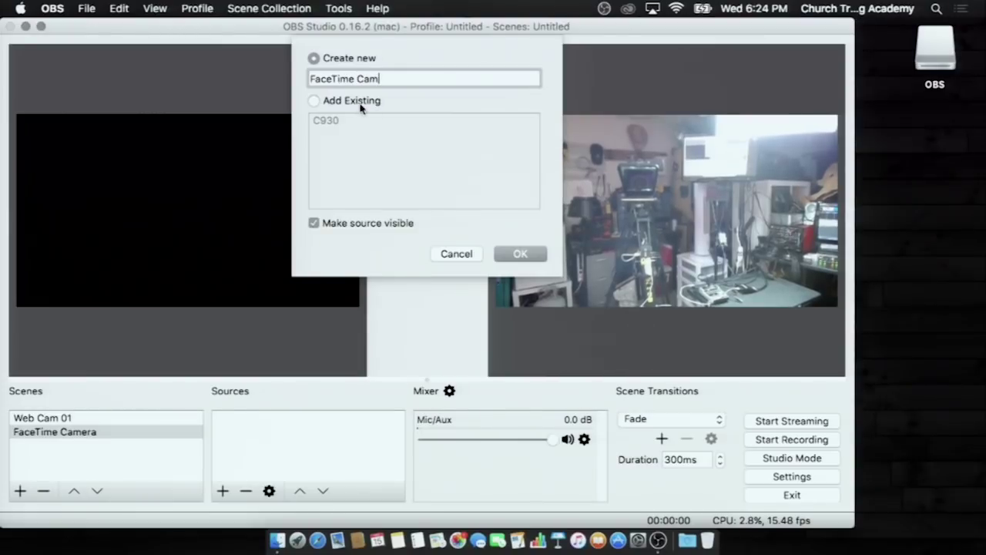
click(520, 255)
- Set FaceTime Cam to the built-in FaceTime HD Camera, no preset, 1280x720 at 29.97 fps
click(248, 358)
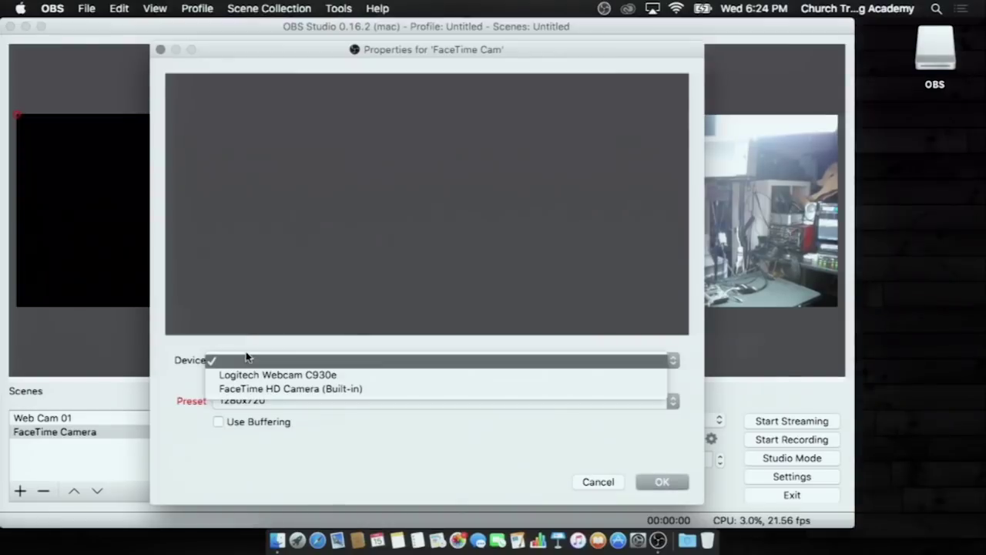
click(243, 390)
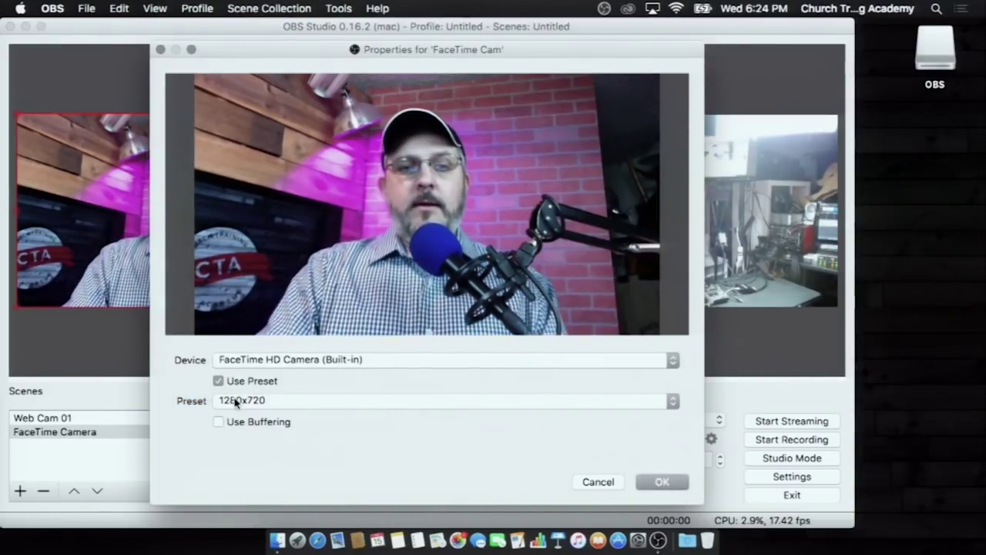
click(237, 401)
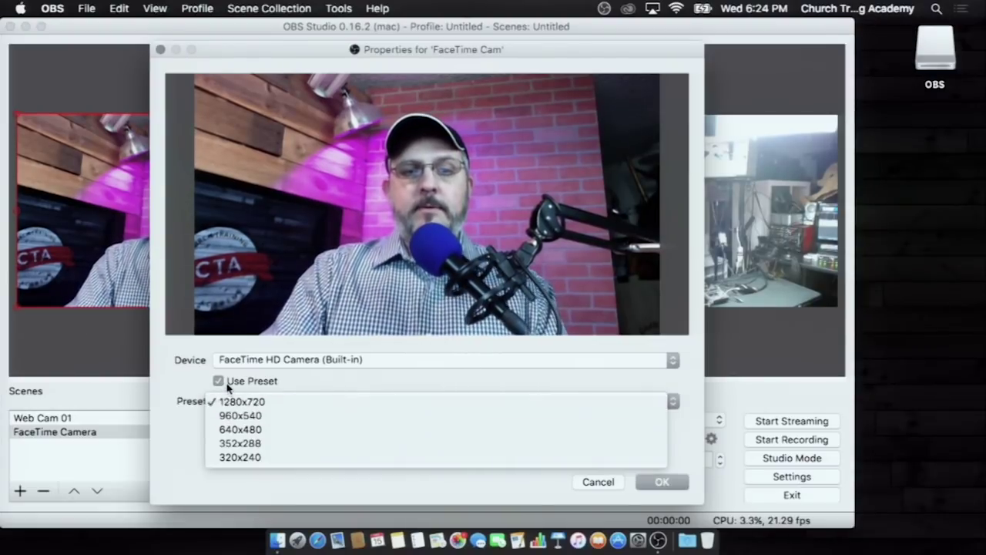
click(228, 382)
click(289, 283)
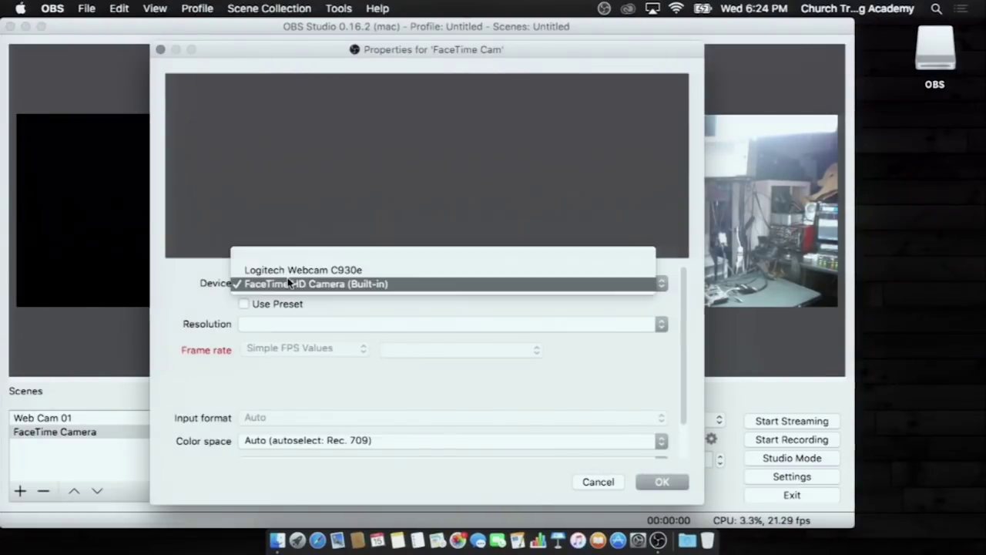
click(246, 300)
click(244, 321)
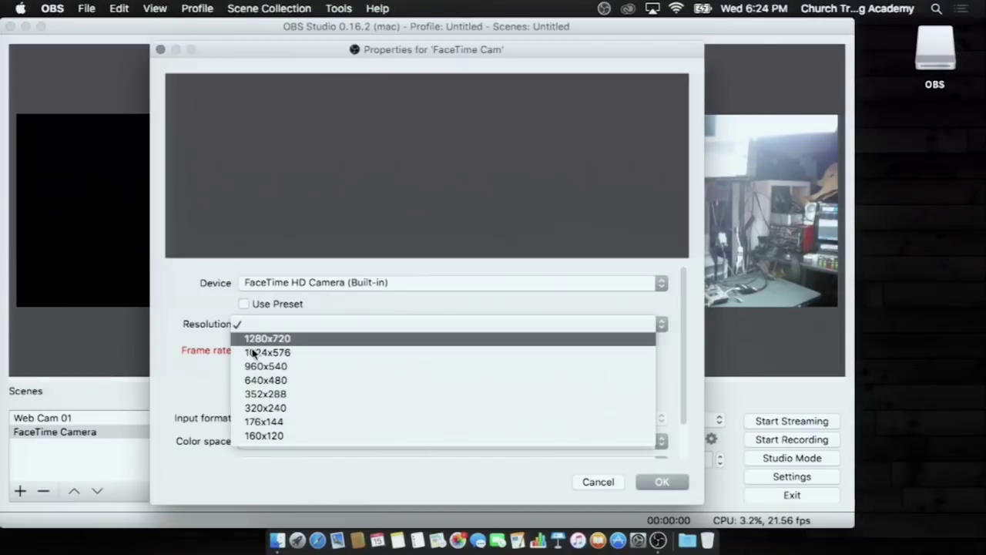
click(302, 340)
click(382, 350)
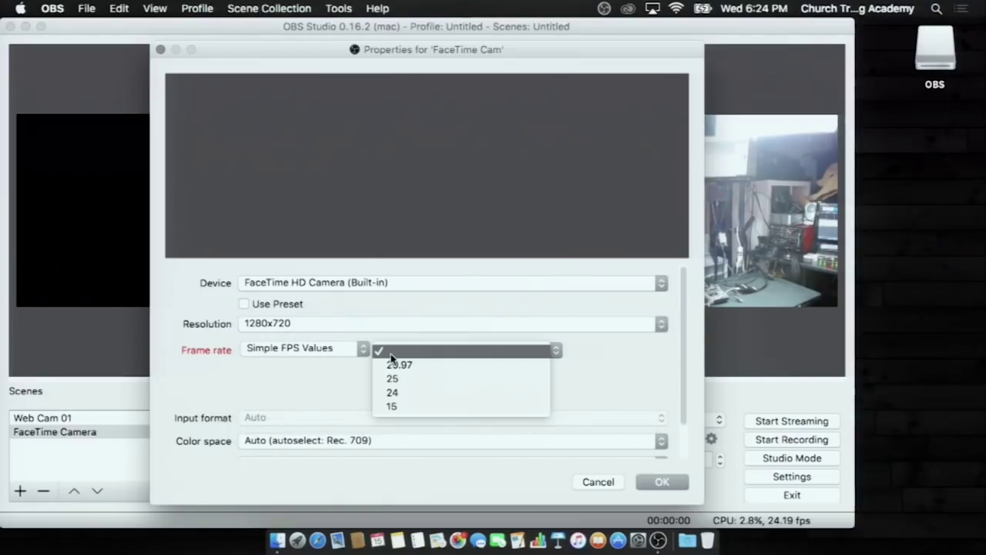
click(406, 368)
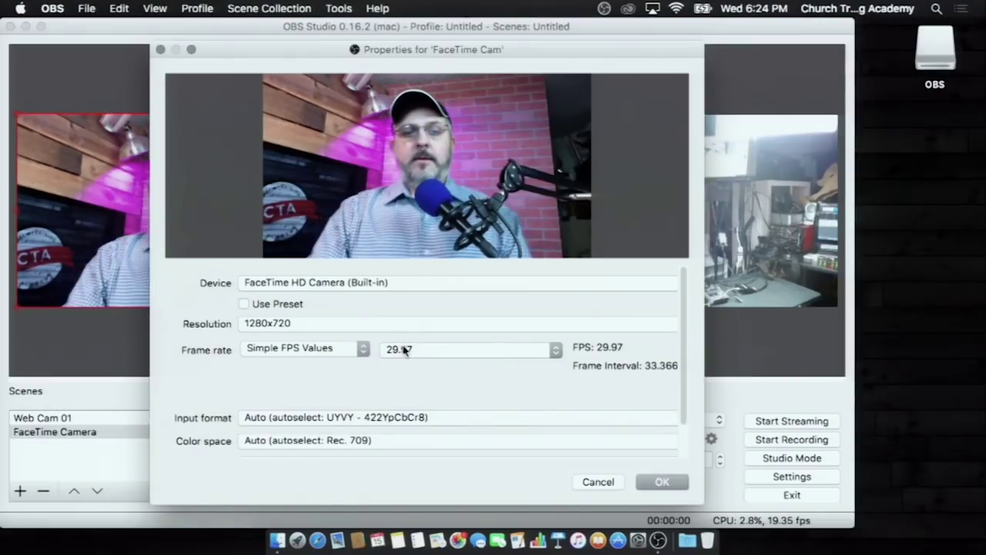
click(662, 482)
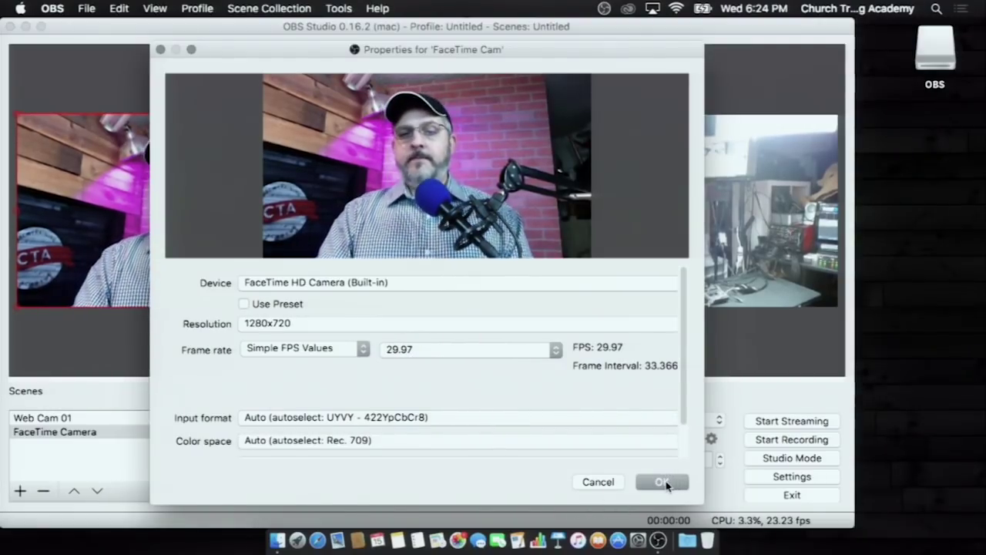
- Fade between the two camera scenes, ending with FaceTime Camera on program, and select the webcam picture
click(398, 246)
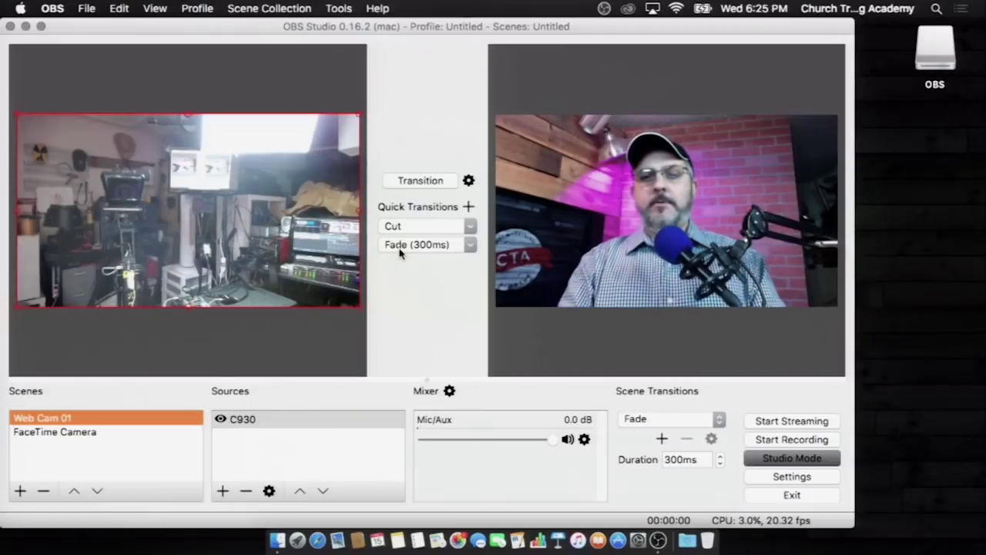
click(399, 247)
click(399, 247)
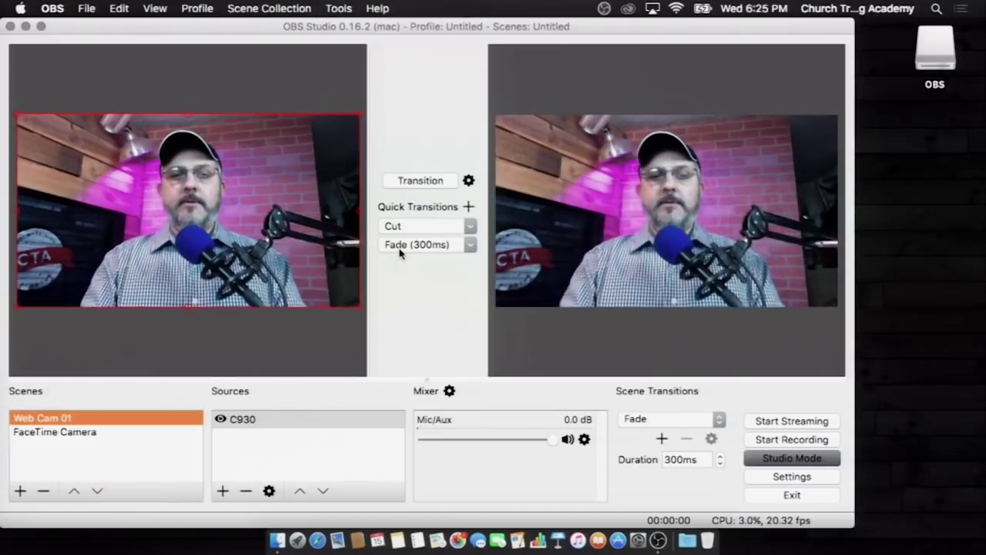
click(237, 260)
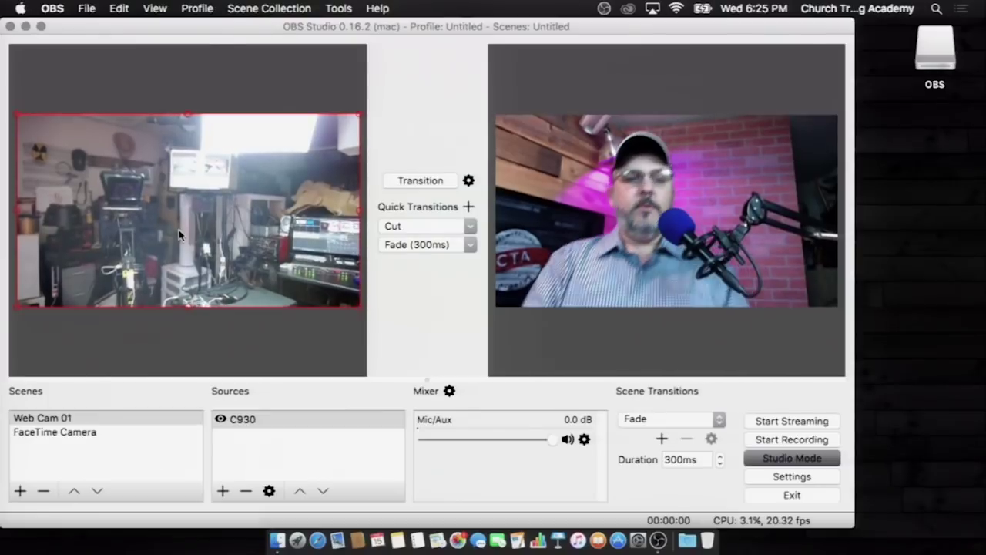
- Move and enlarge the C930 webcam picture to fill the canvas, then review its properties
drag(149, 219, 108, 131)
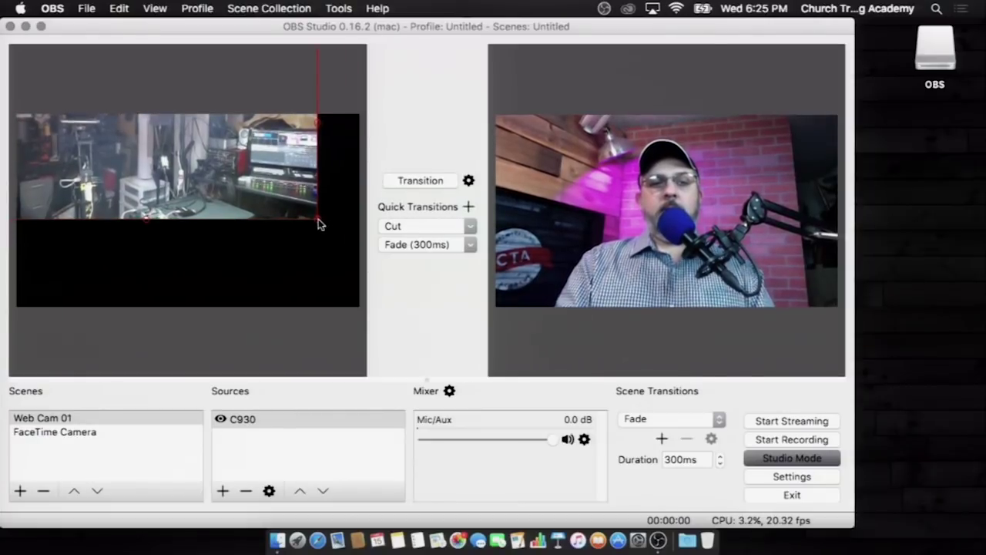
drag(319, 221, 384, 273)
drag(271, 217, 308, 266)
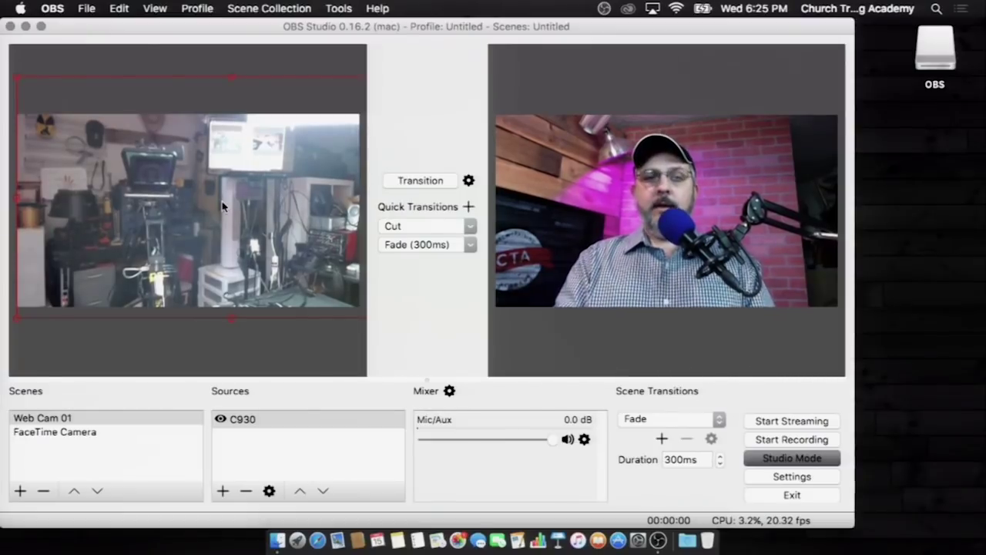
click(269, 490)
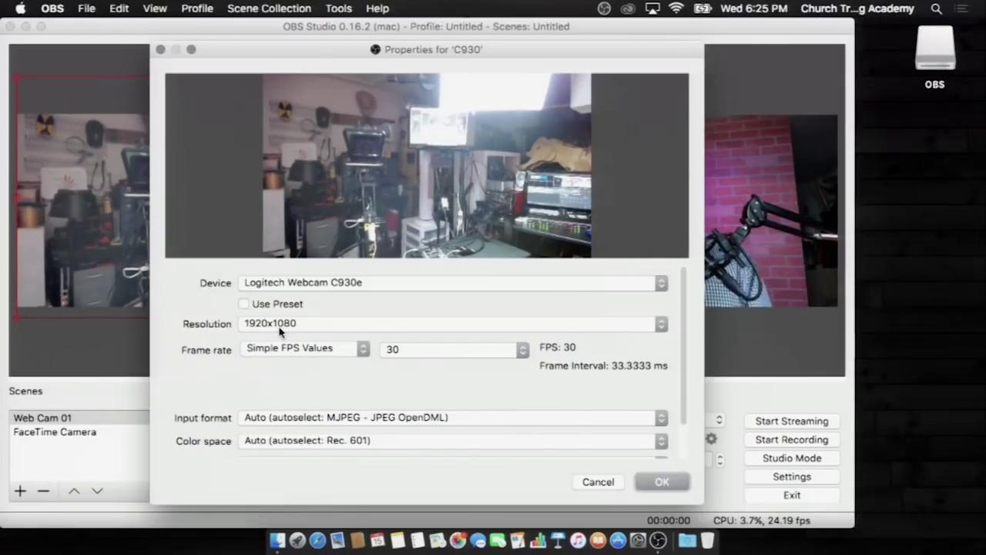
click(607, 482)
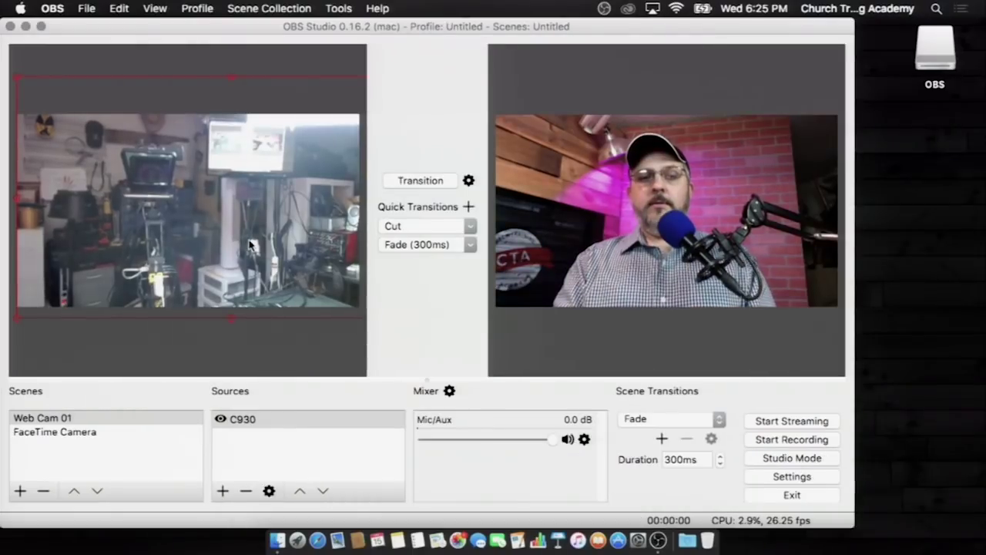
- Reset the webcam's transform, then enlarge it past the frame edges and re-centre it
right_click(249, 245)
mouse_move(284, 407)
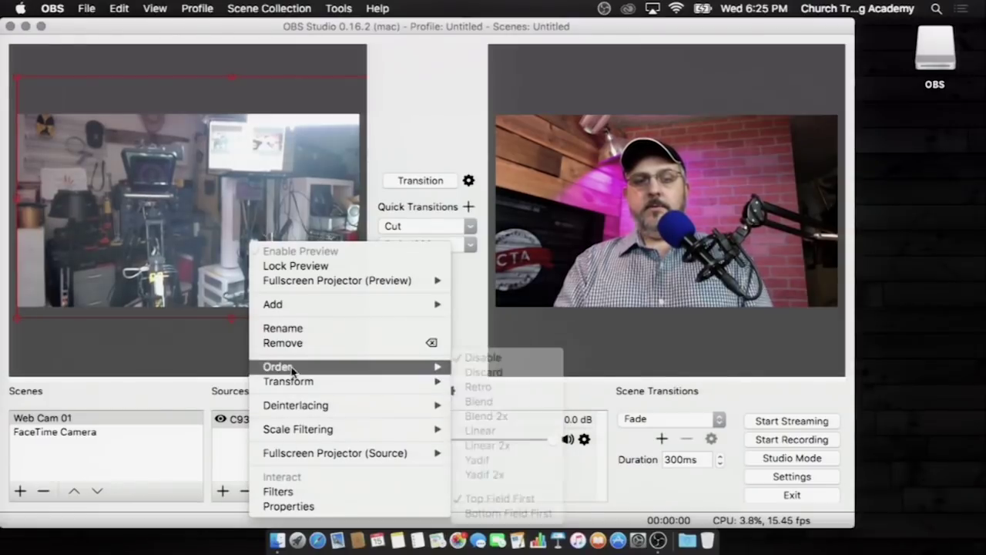
mouse_move(392, 368)
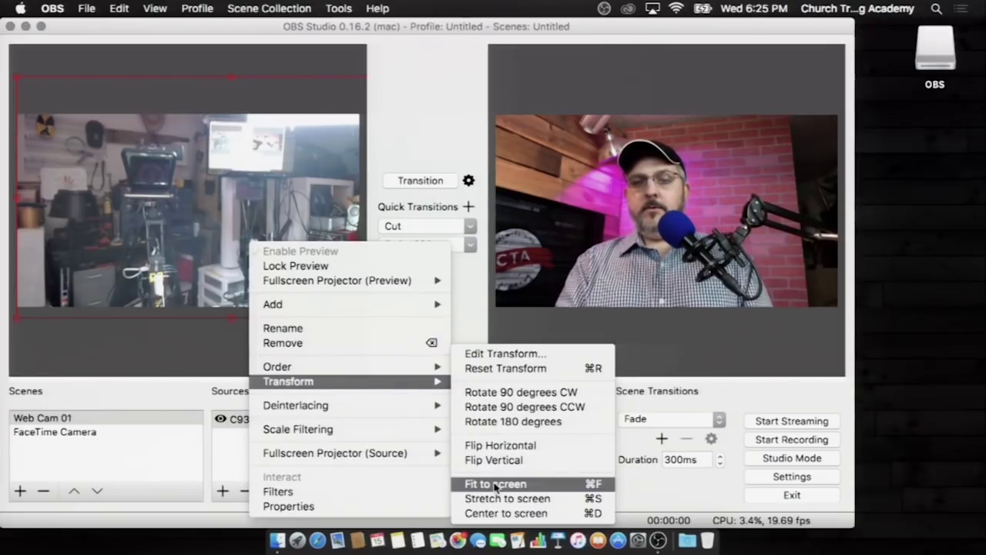
click(497, 370)
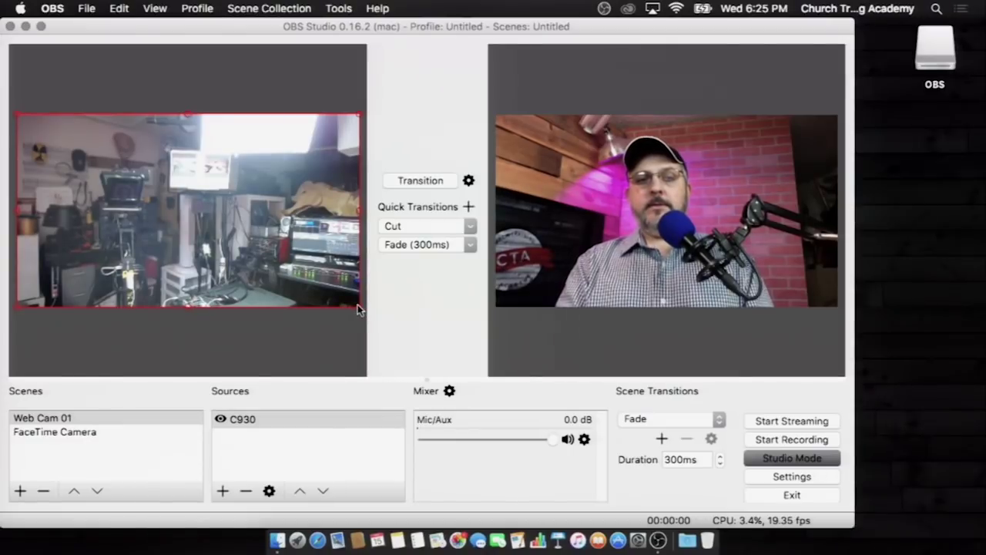
drag(357, 304, 453, 376)
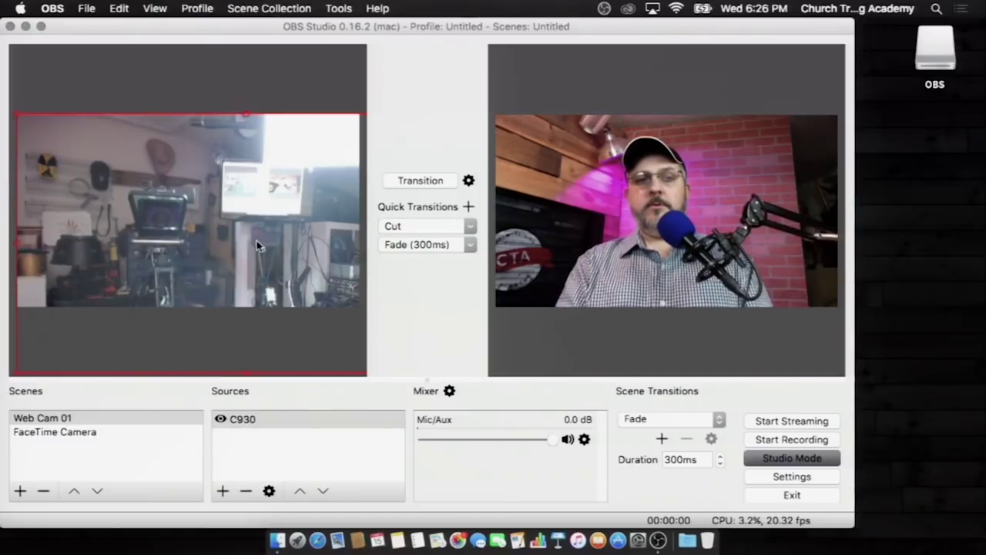
drag(257, 240, 189, 217)
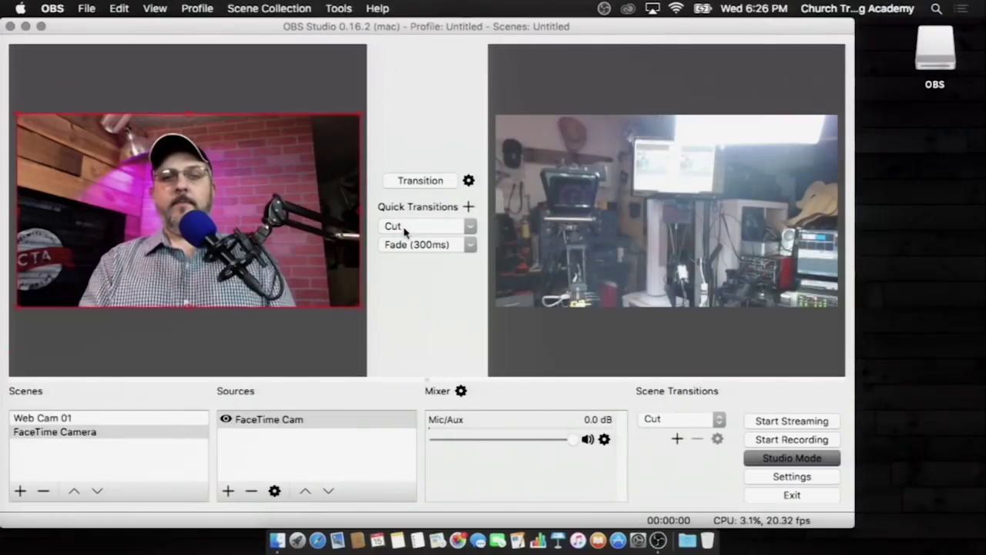
- Duplicate the FaceTime Camera scene and name the copy FaceTime CU
click(405, 229)
click(404, 229)
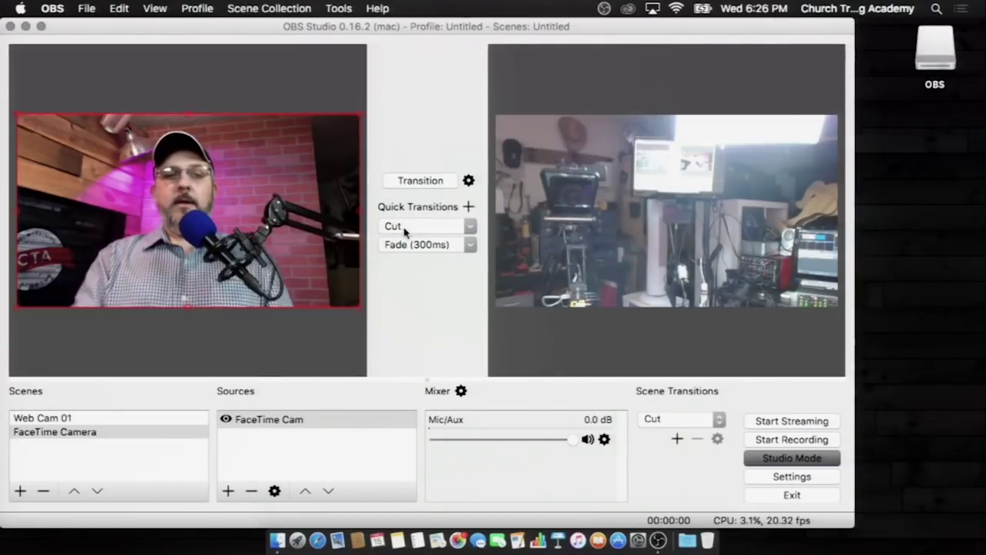
click(42, 436)
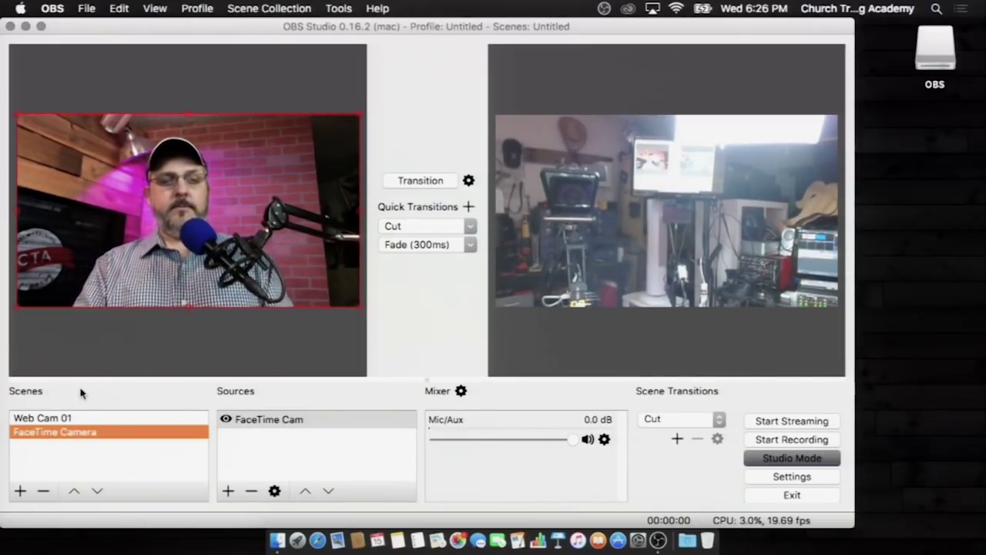
right_click(61, 434)
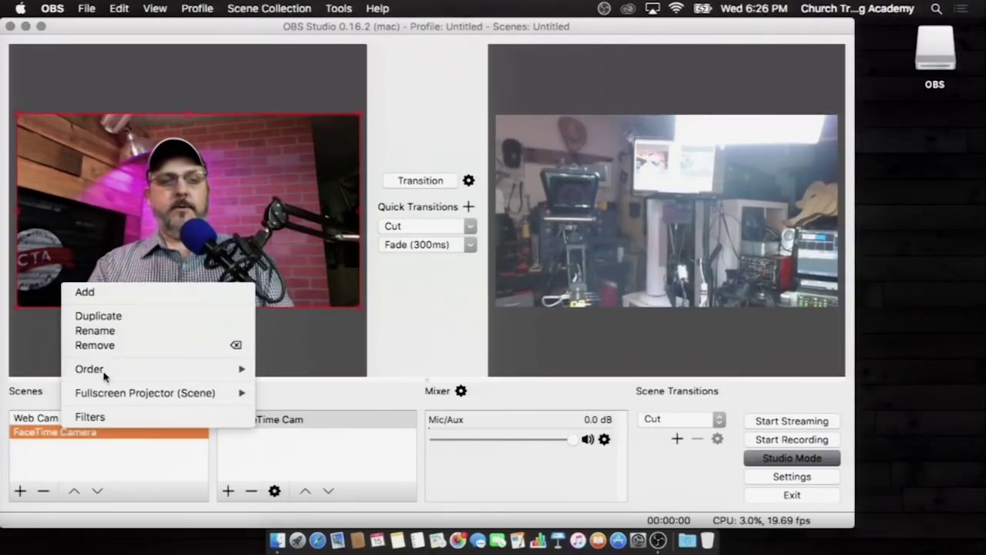
click(109, 314)
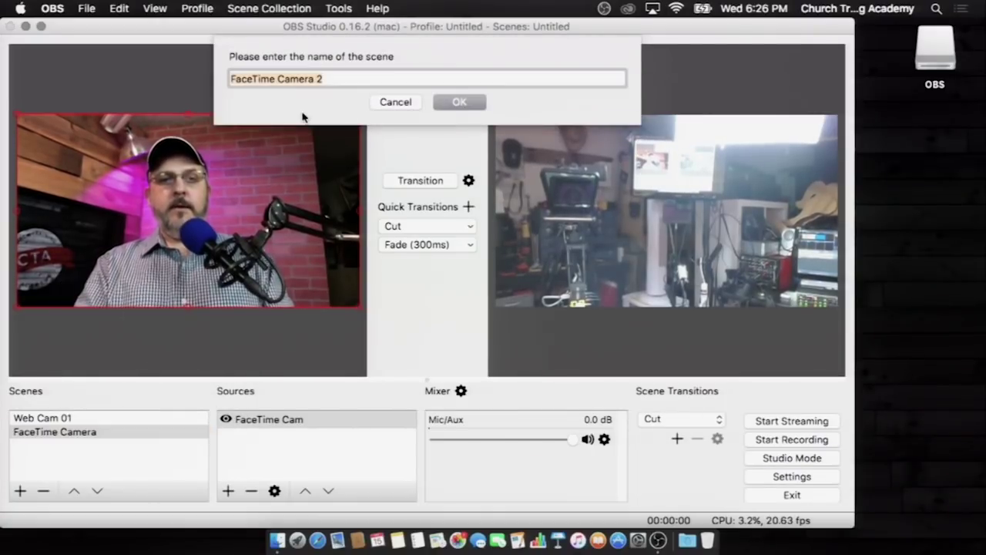
key(Right)
key(BackSpace)
key(BackSpace)
key(BackSpace)
key(BackSpace)
key(BackSpace)
key(BackSpace)
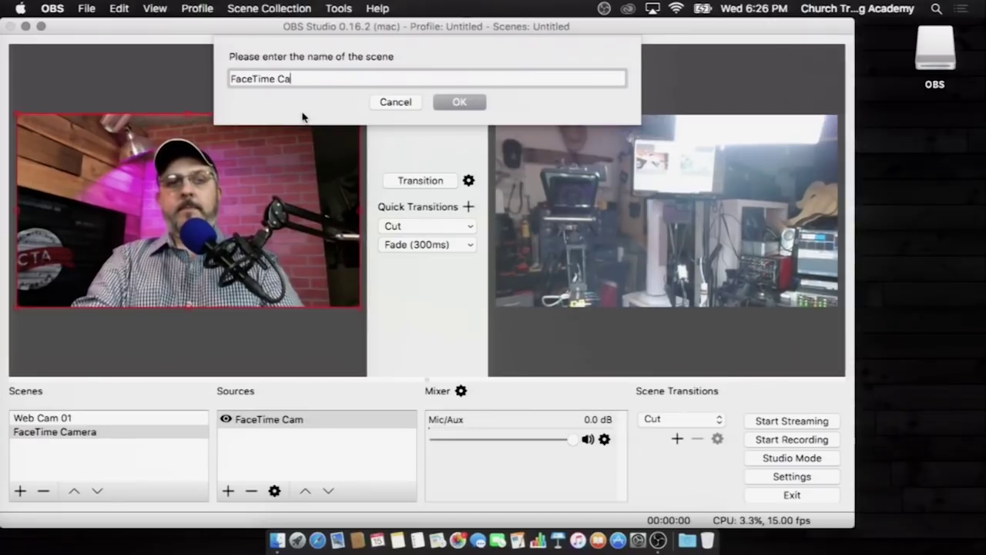
key(BackSpace)
key(BackSpace)
text(CU)
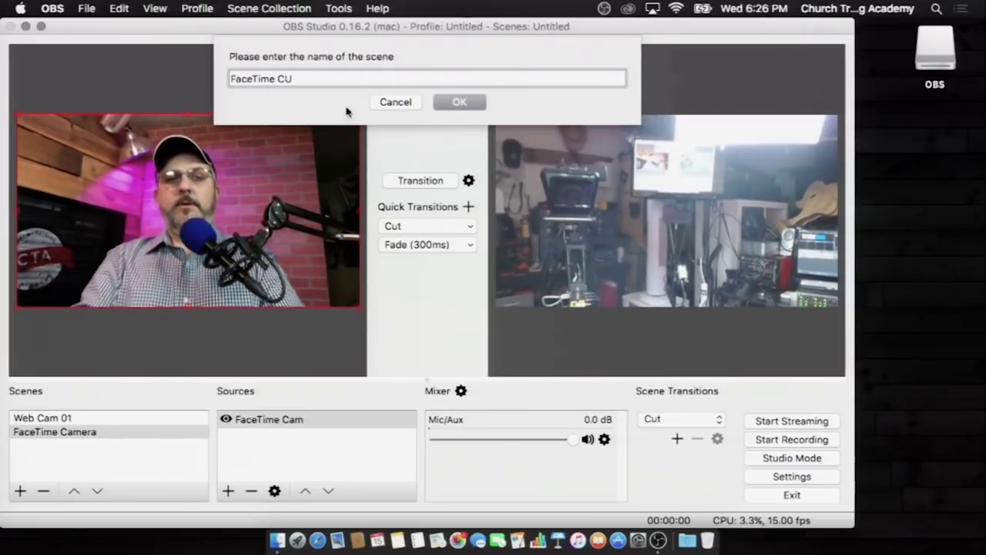
click(460, 102)
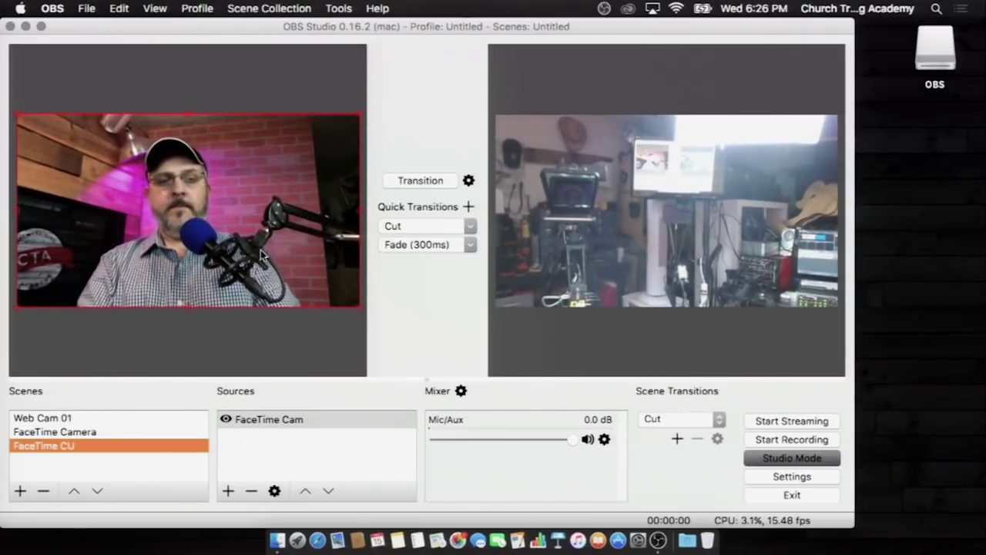
- In FaceTime CU, enlarge the FaceTime Cam image and raise it so the face fits as a close-up
click(65, 433)
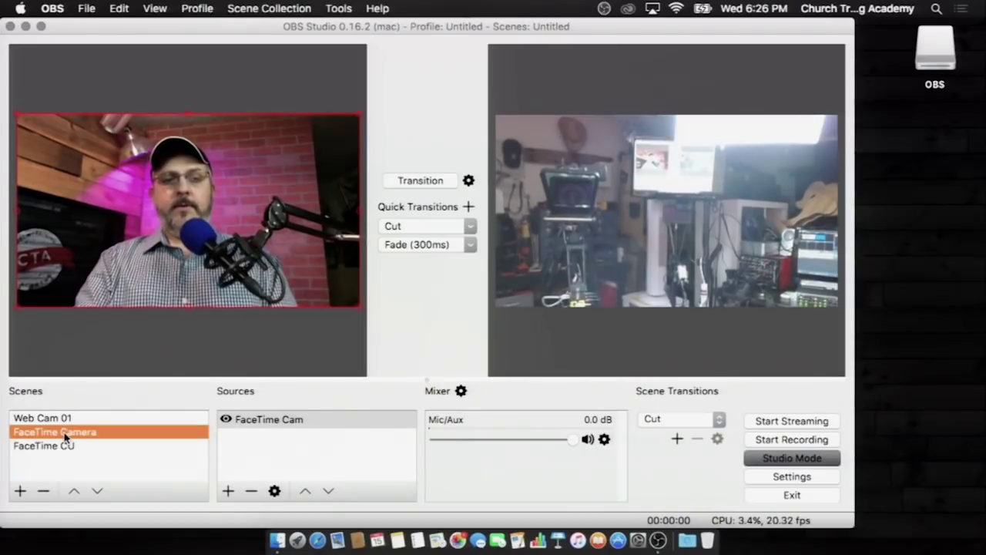
click(62, 446)
click(213, 159)
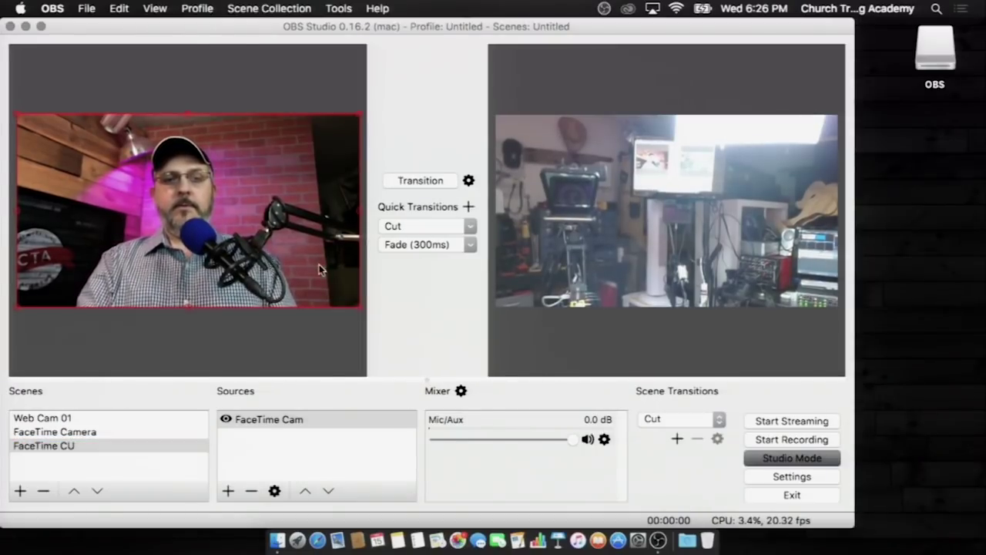
drag(356, 308, 485, 377)
drag(253, 240, 256, 205)
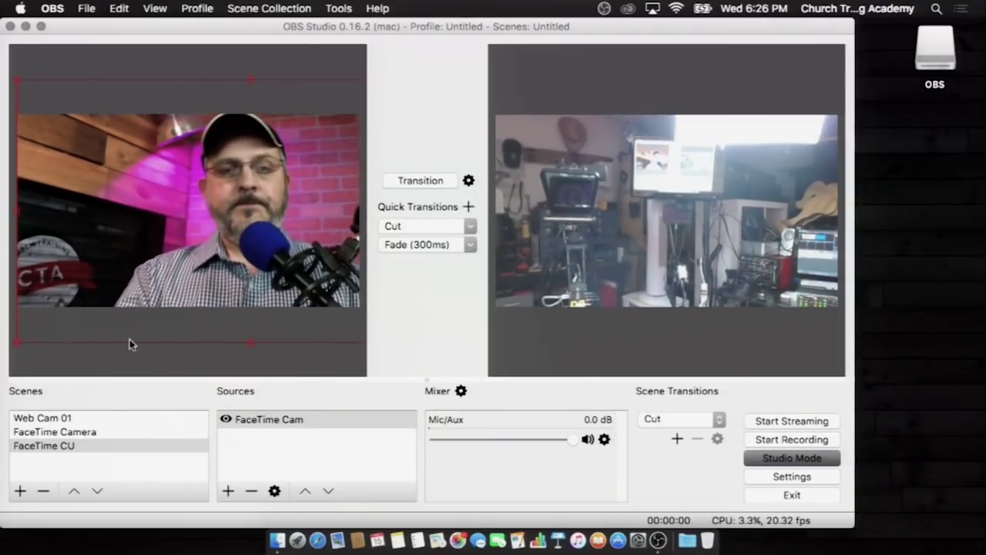
- Cut FaceTime Camera to program, then cut the FaceTime CU close-up to program
click(62, 433)
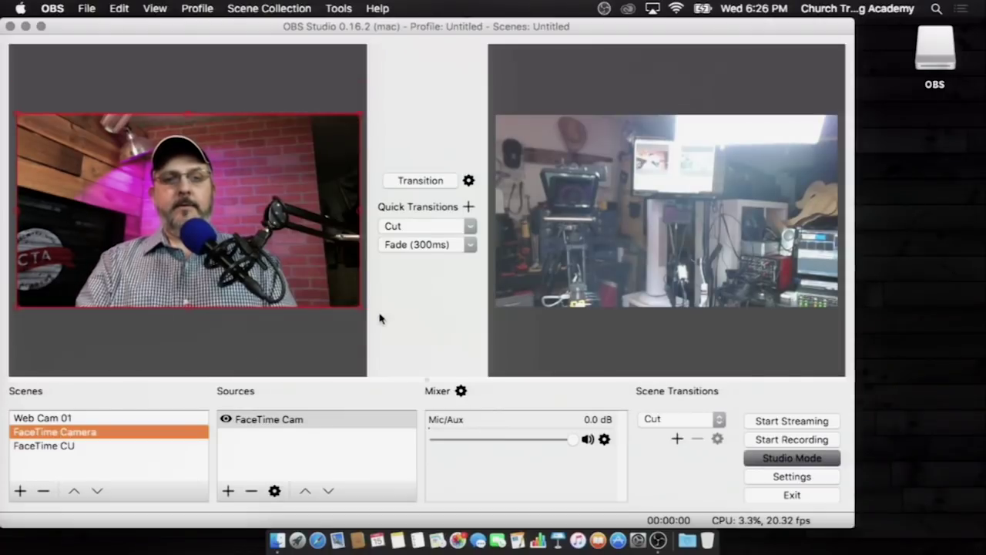
click(409, 227)
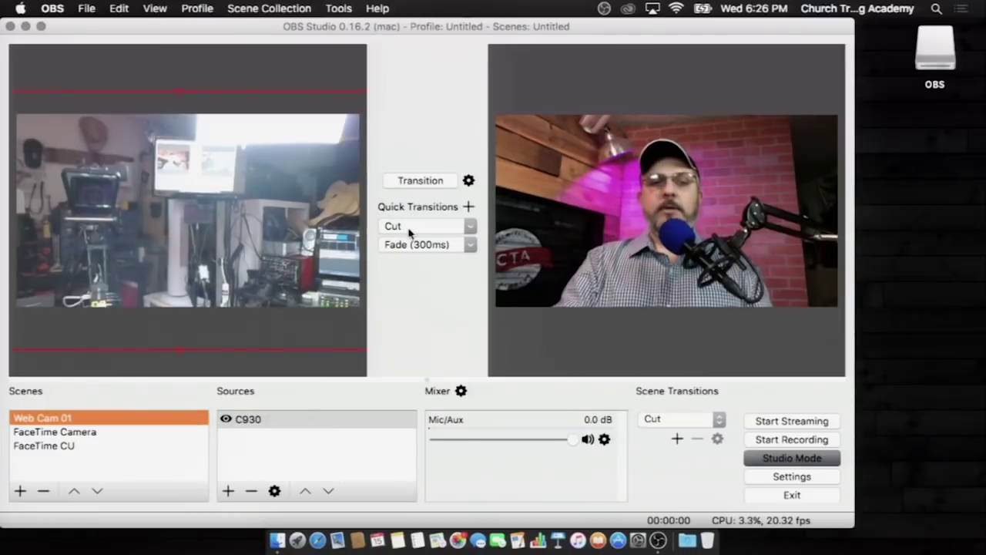
click(27, 446)
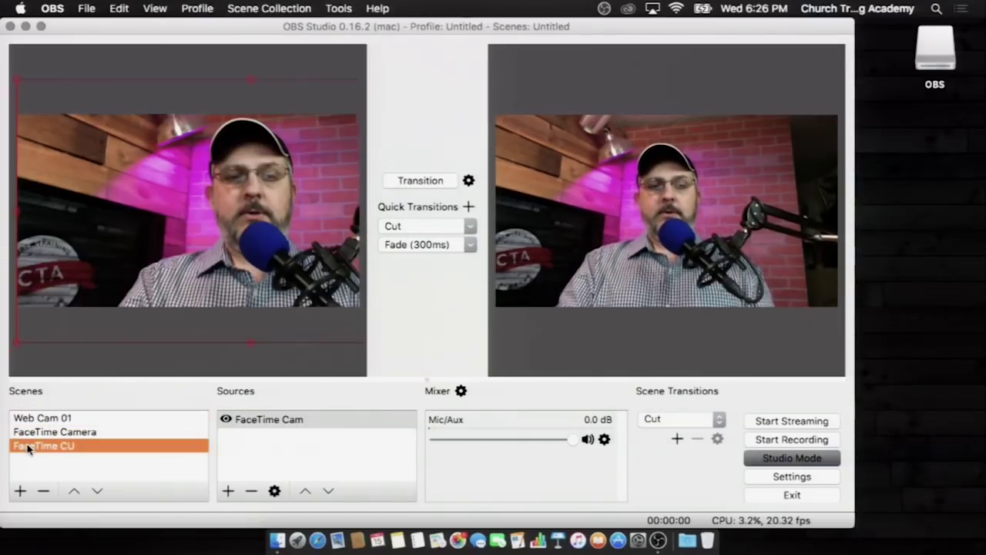
click(414, 227)
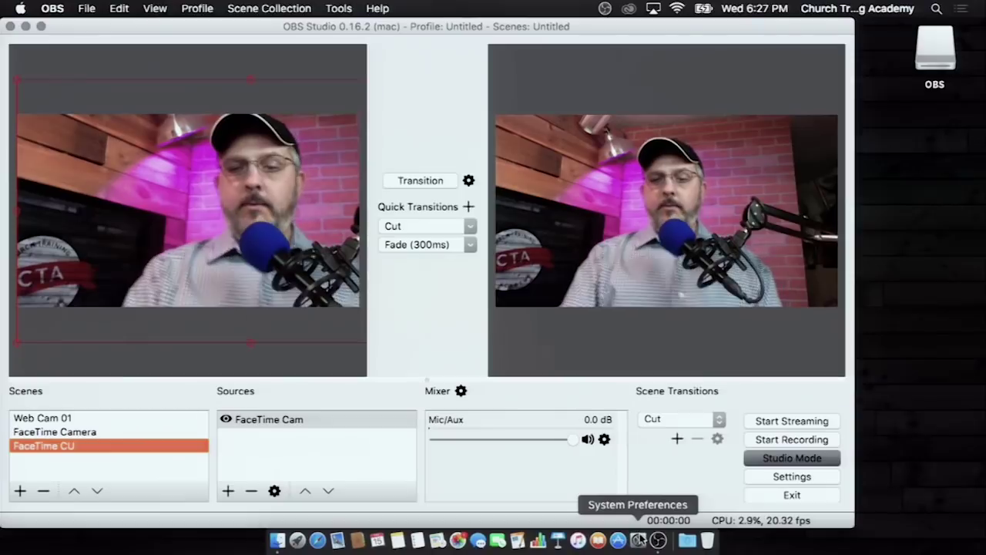
- Open the Mac's System Preferences from the Dock
click(638, 539)
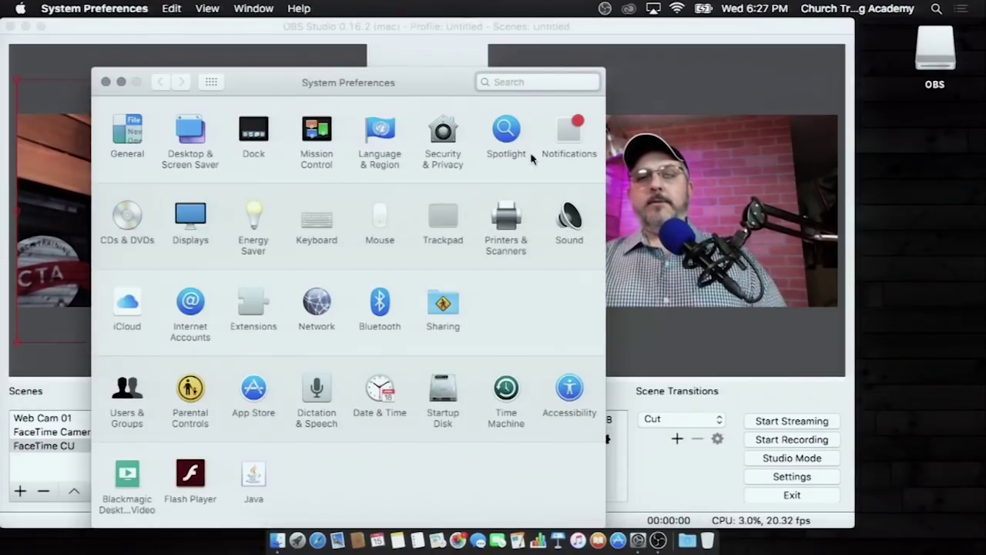
- Choose Samson Meteor Mic as the sound input device and close System Preferences
click(571, 221)
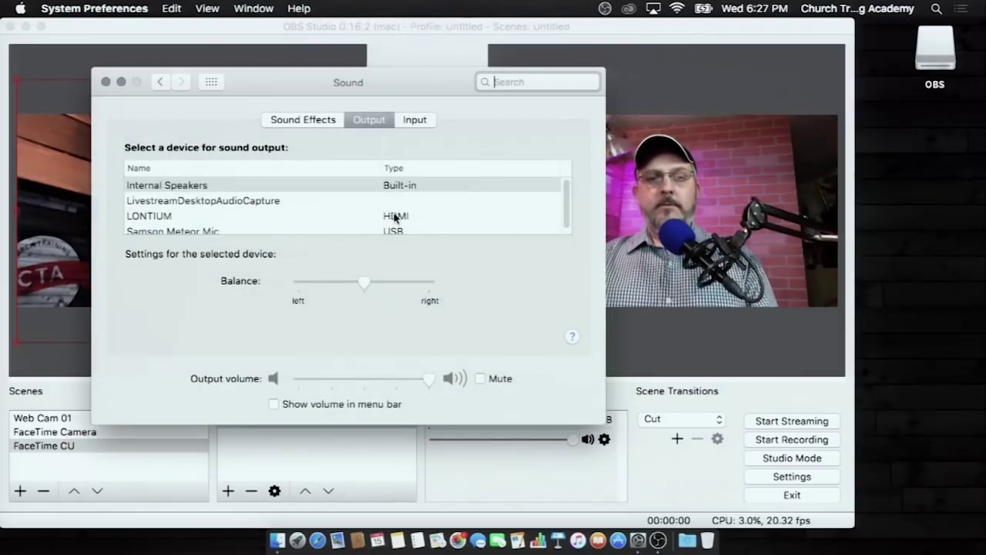
click(412, 120)
scroll(176, 204, down, 2)
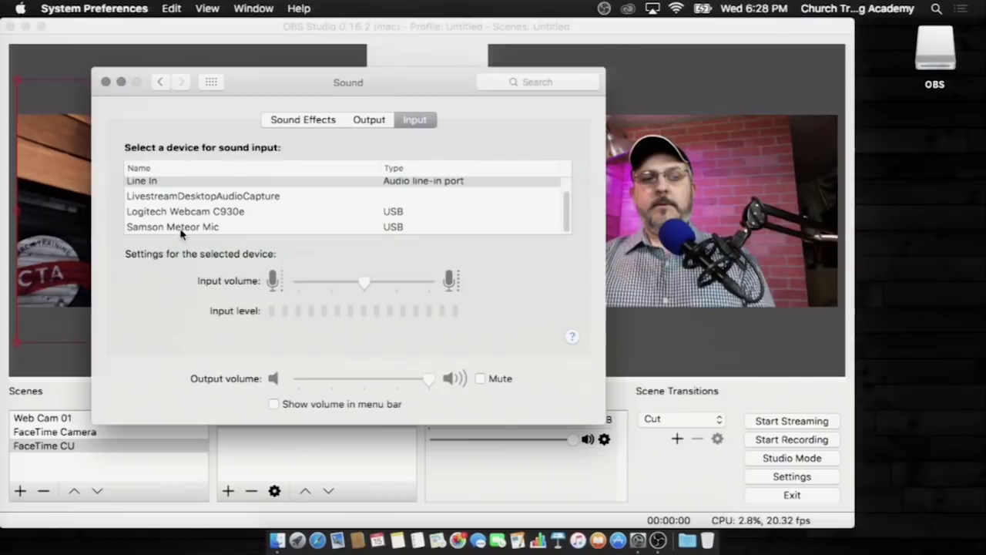
click(181, 228)
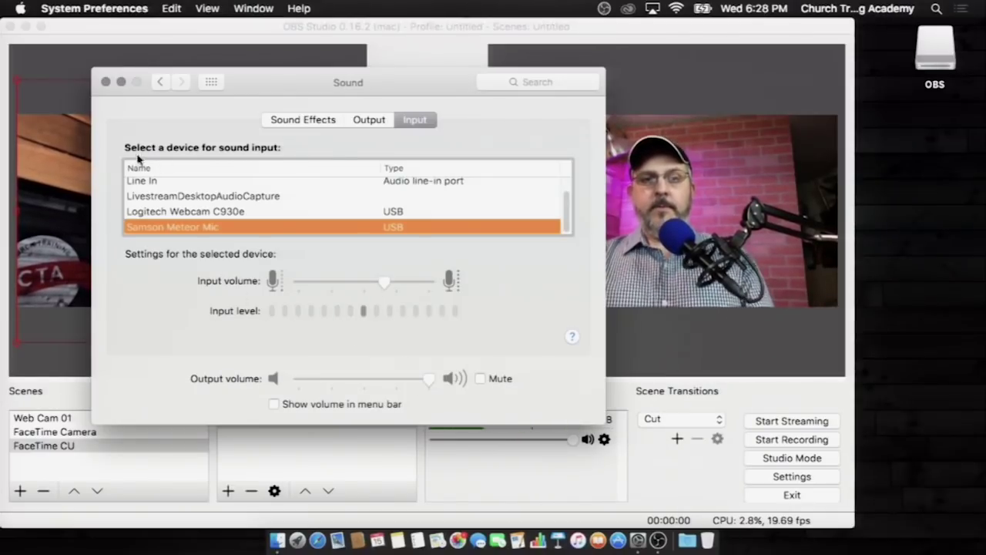
click(105, 81)
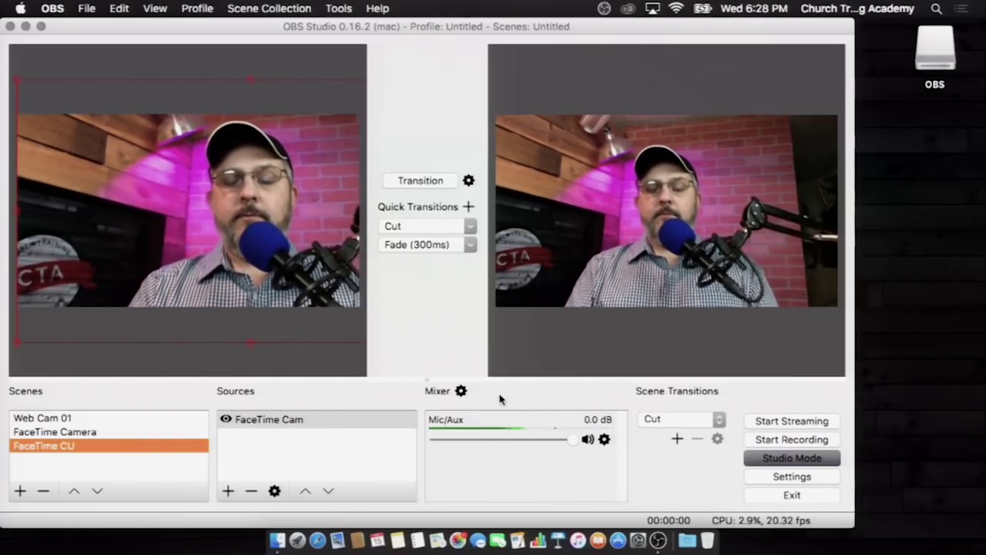
- Cut the FaceTime CU close-up to program and queue Web Cam 01 in preview
click(410, 228)
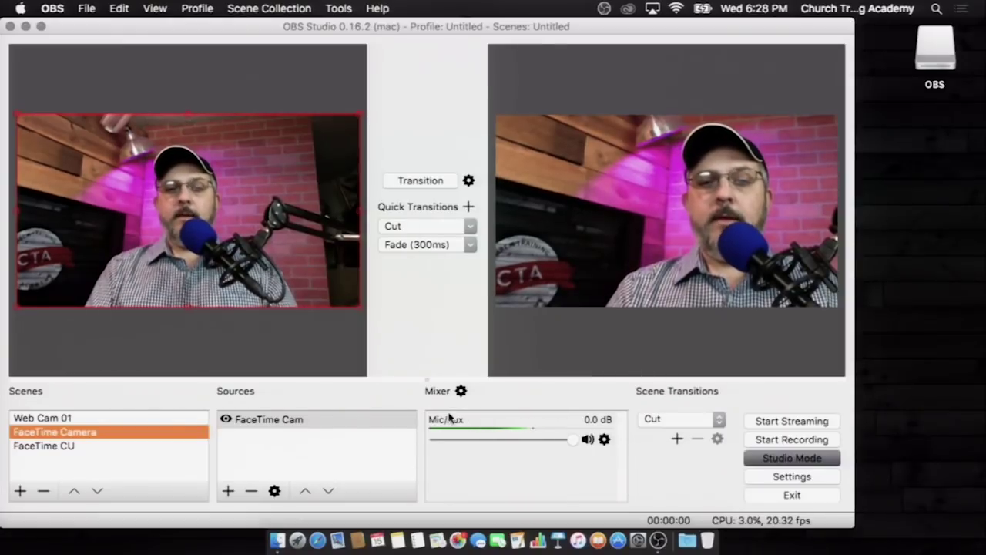
click(52, 419)
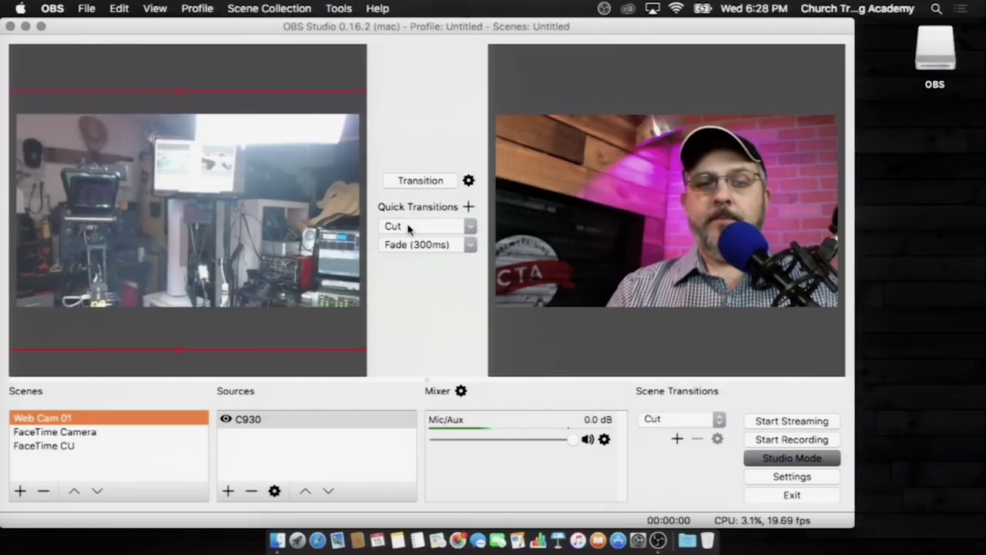